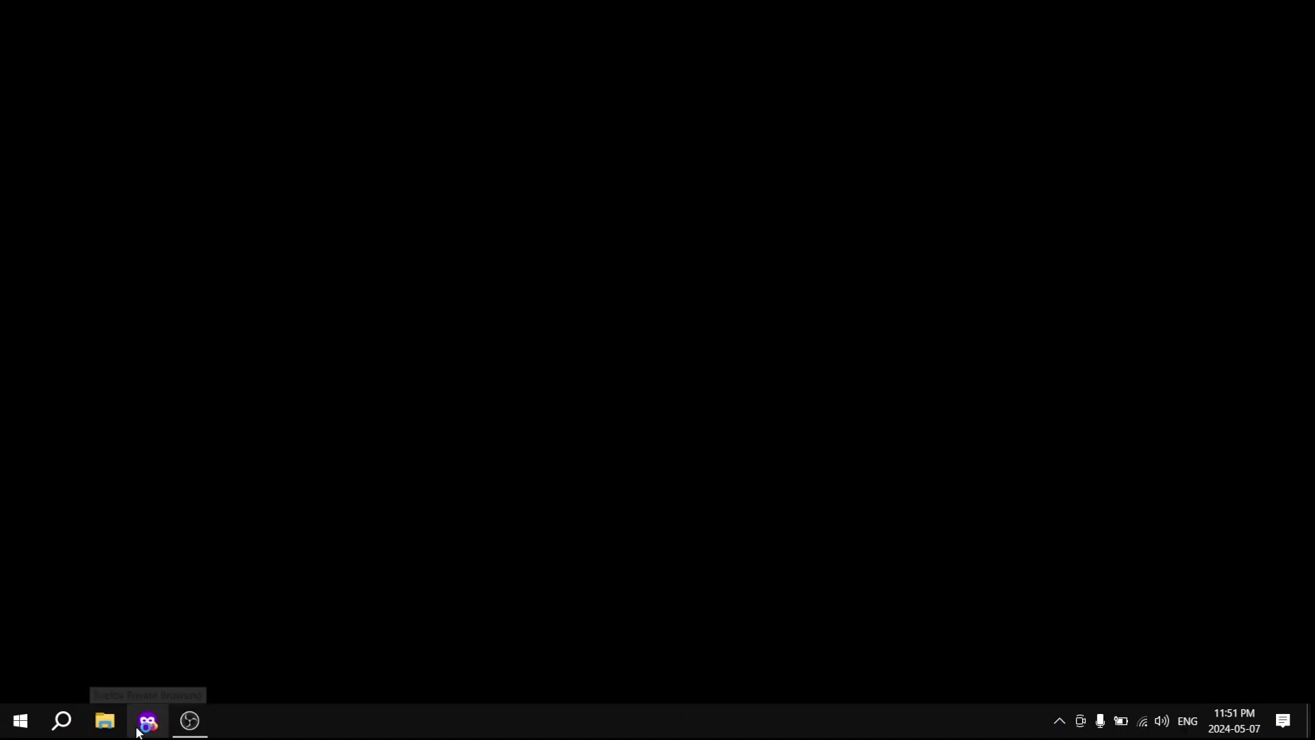
Leave the OpenViBE signal display and open a new private Firefox window.
{"action": "left_click", "coordinate": [139, 733]}
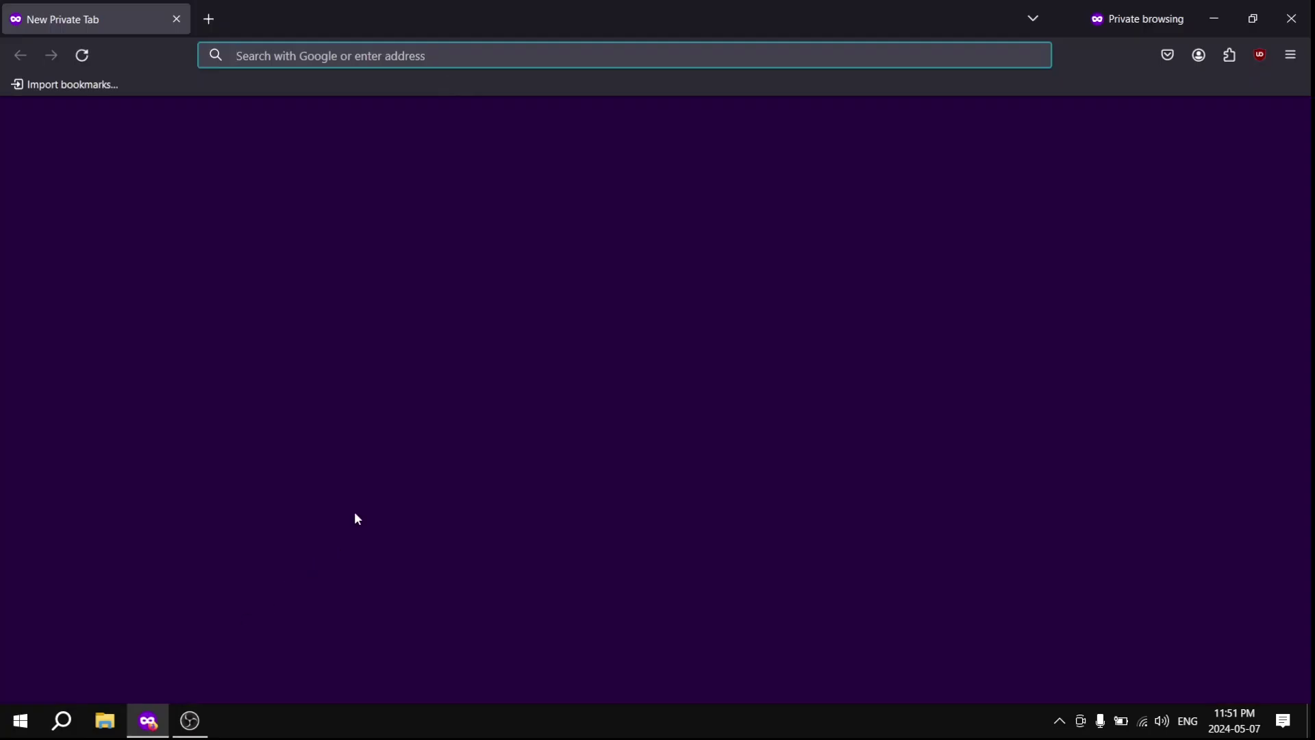
Add the free PC Developer Tools to the NeuroSky cart, accept the license and check out.
{"action": "type", "text": "store.neurosky.com/products/pc-developer-tools"}
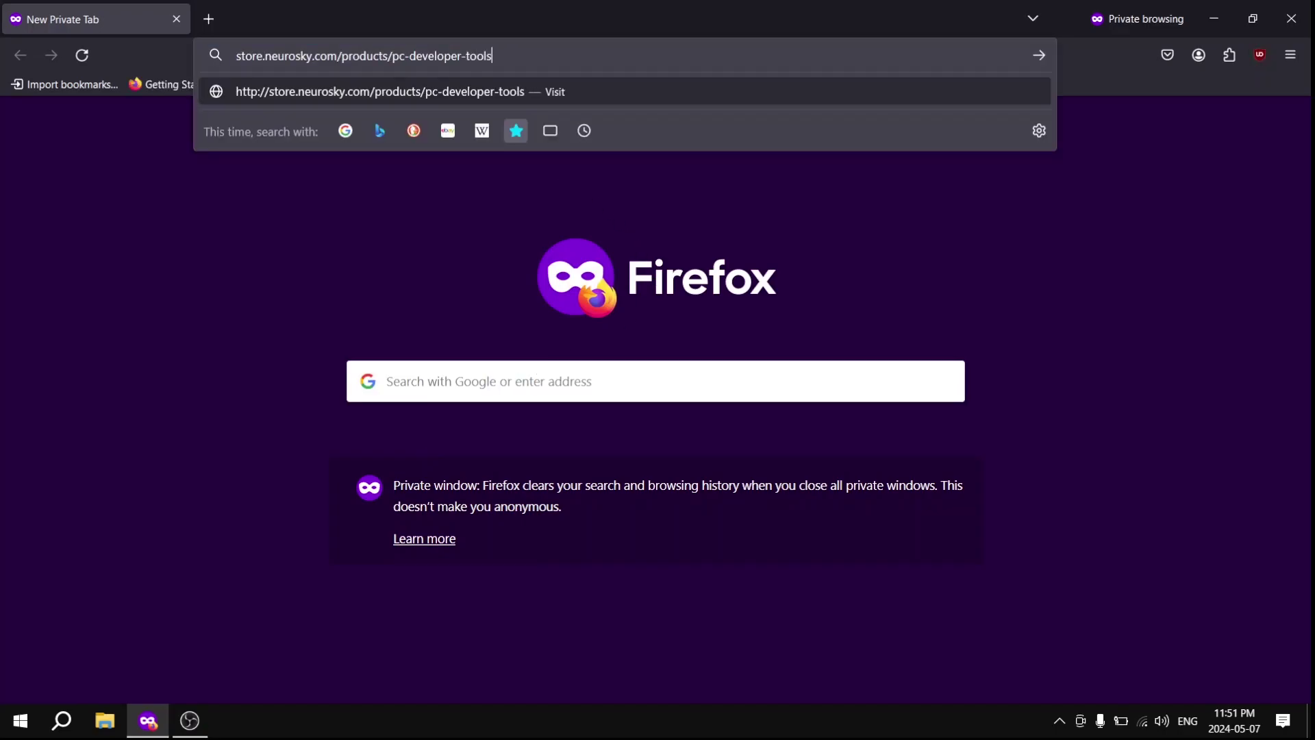
{"action": "key", "text": "Return"}
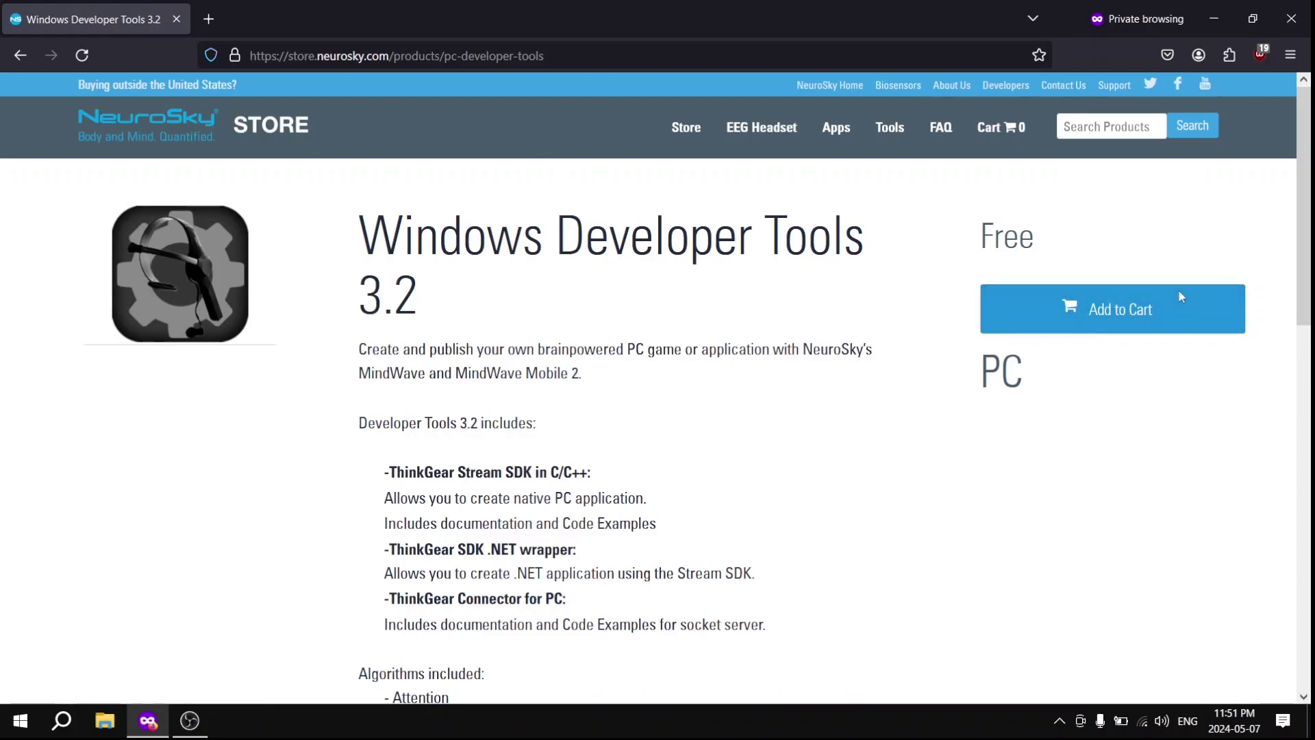
{"action": "scroll", "coordinate": [1092, 426], "scroll_direction": "down", "scroll_amount": 5}
{"action": "scroll", "coordinate": [1109, 356], "scroll_direction": "up", "scroll_amount": 5}
{"action": "left_click", "coordinate": [1129, 297]}
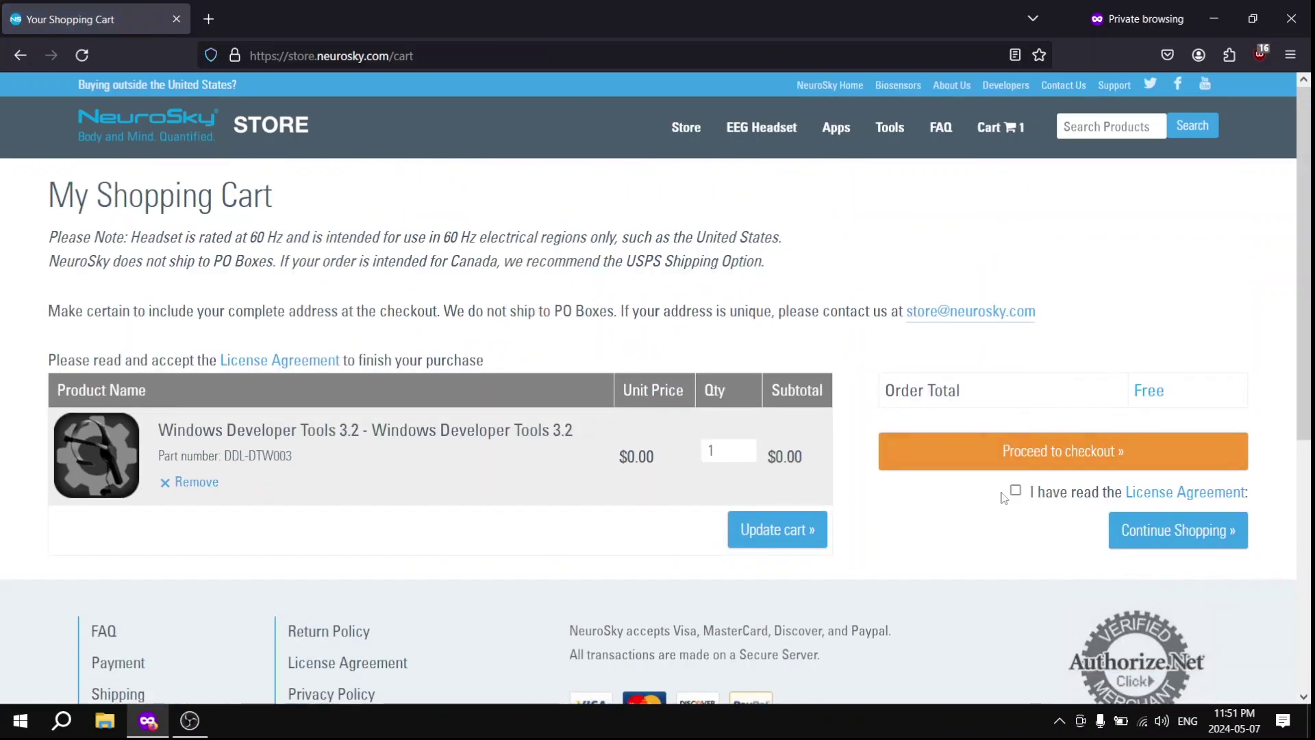
{"action": "left_click", "coordinate": [1016, 491]}
{"action": "left_click", "coordinate": [1055, 454]}
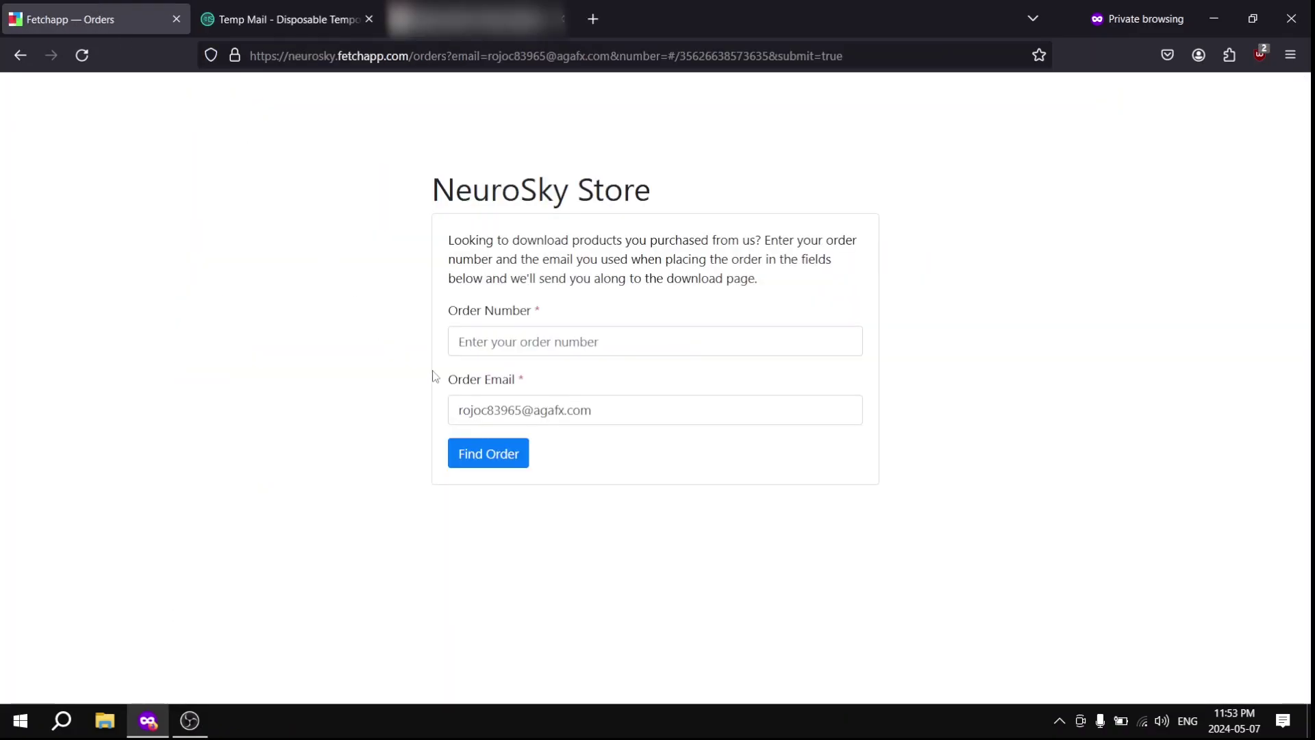
Look up the order by its number, then download and open Windows-Developer-Tools-3.2.zip.
{"action": "left_click", "coordinate": [476, 342]}
{"action": "type", "text": "119932"}
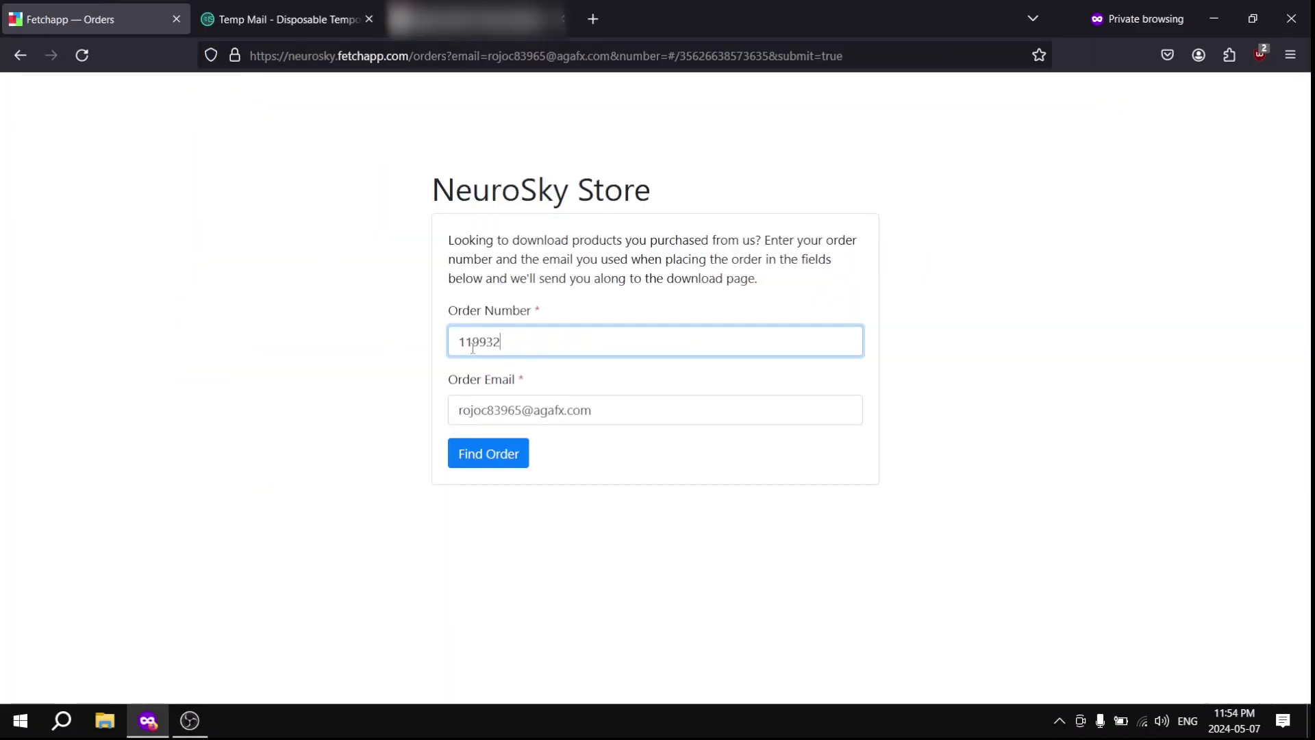
{"action": "left_click", "coordinate": [513, 458]}
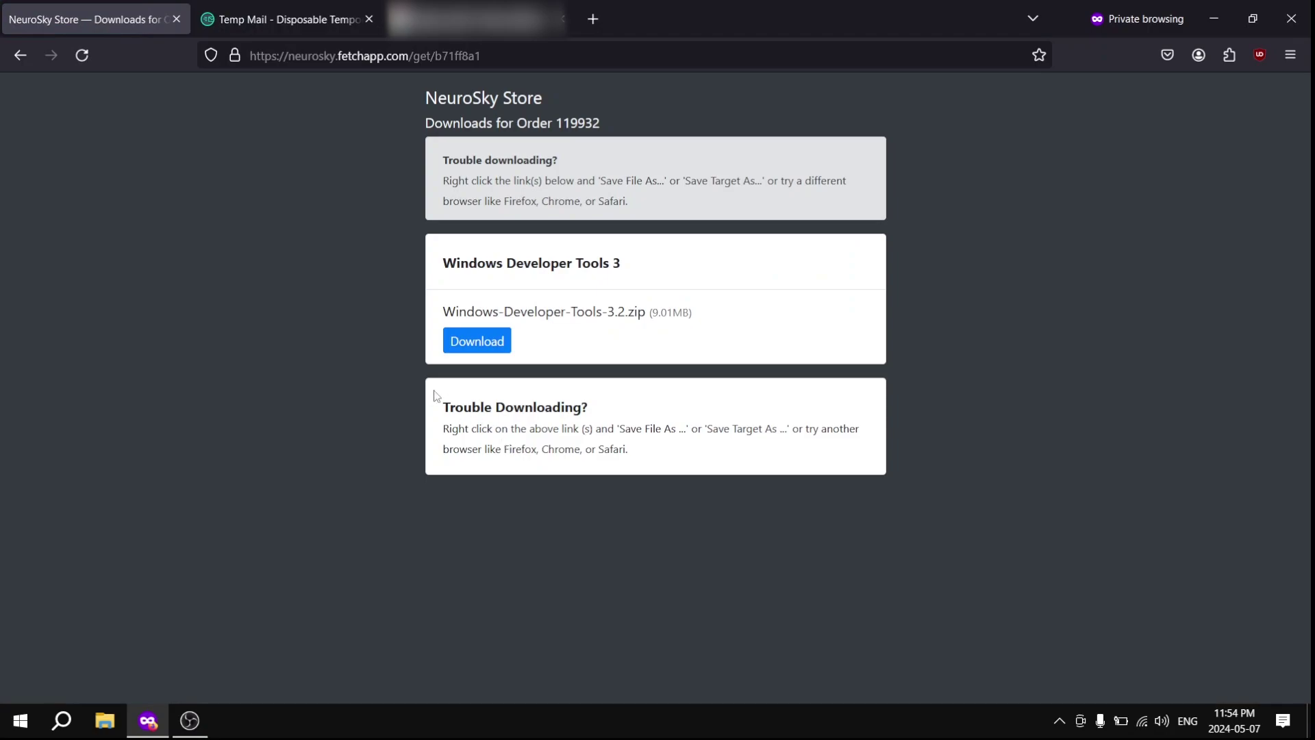
{"action": "left_click", "coordinate": [489, 344]}
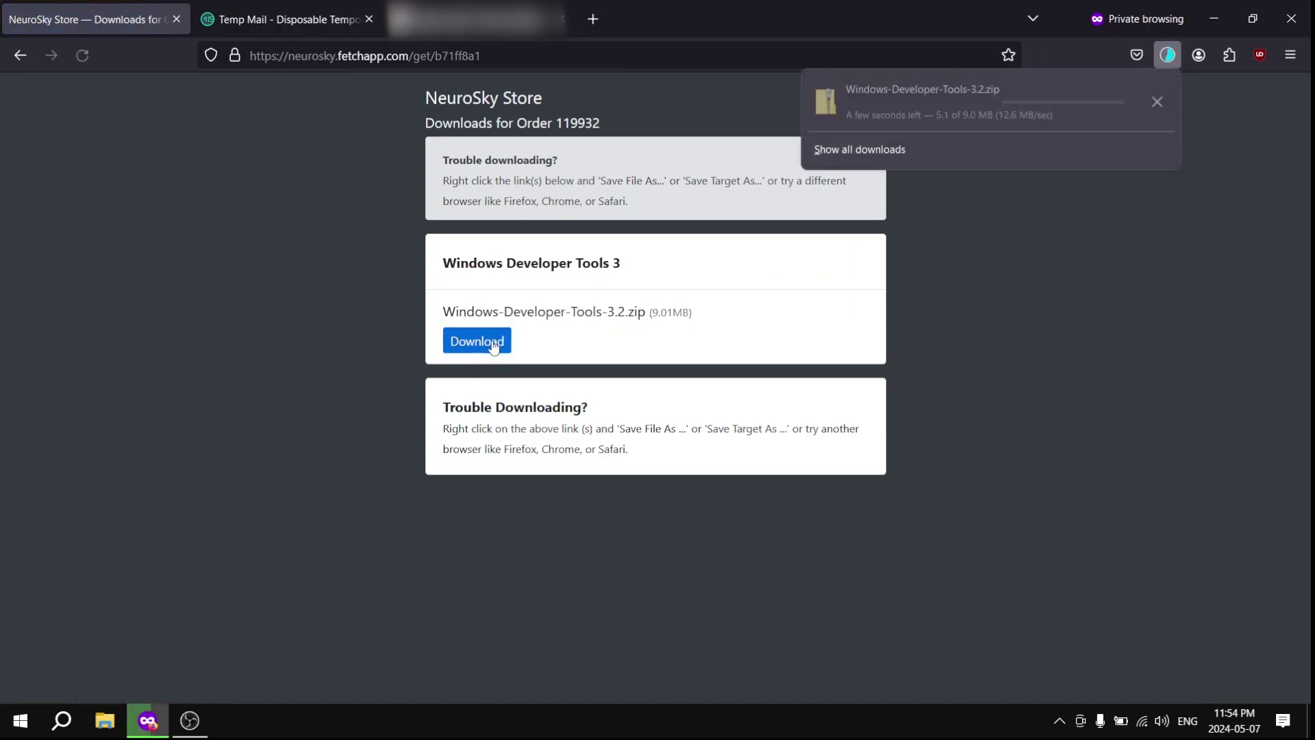
{"action": "left_click", "coordinate": [923, 100]}
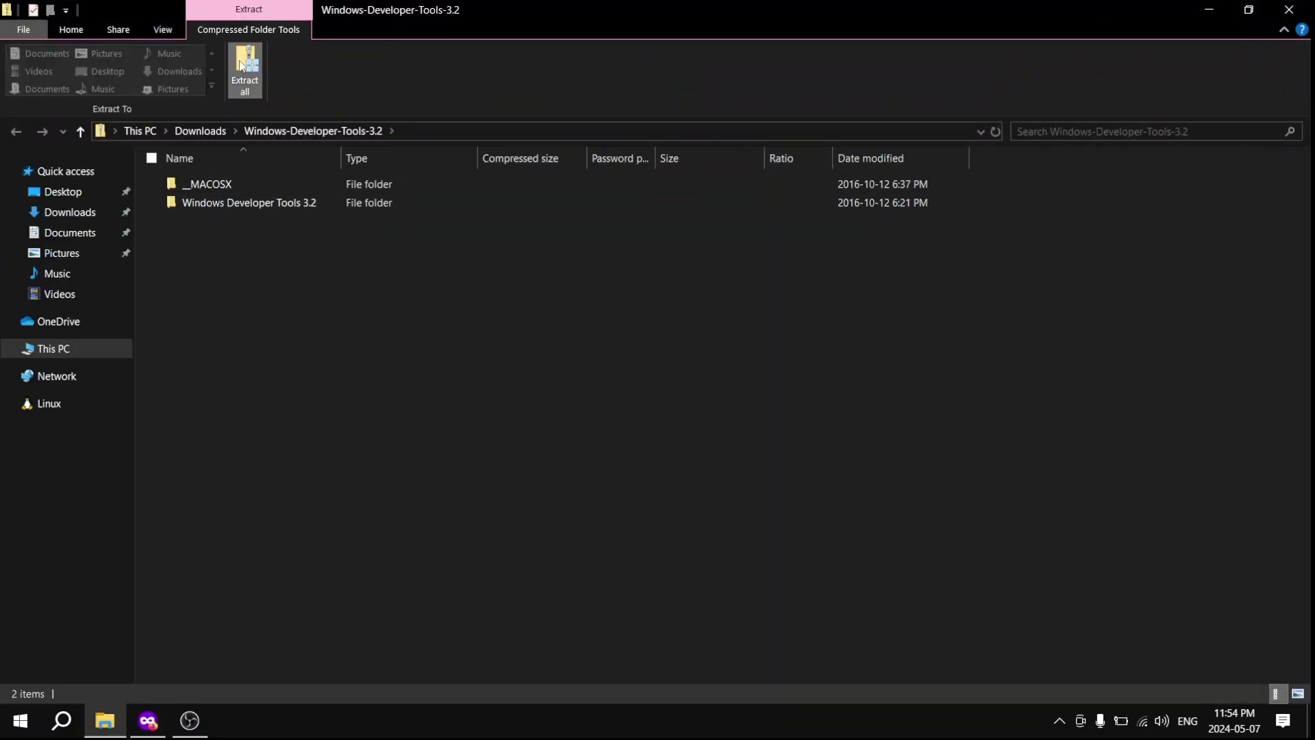
Extract the zip into the default folder, skipping every file whose path is too long.
{"action": "left_click", "coordinate": [241, 66]}
{"action": "left_click", "coordinate": [789, 534]}
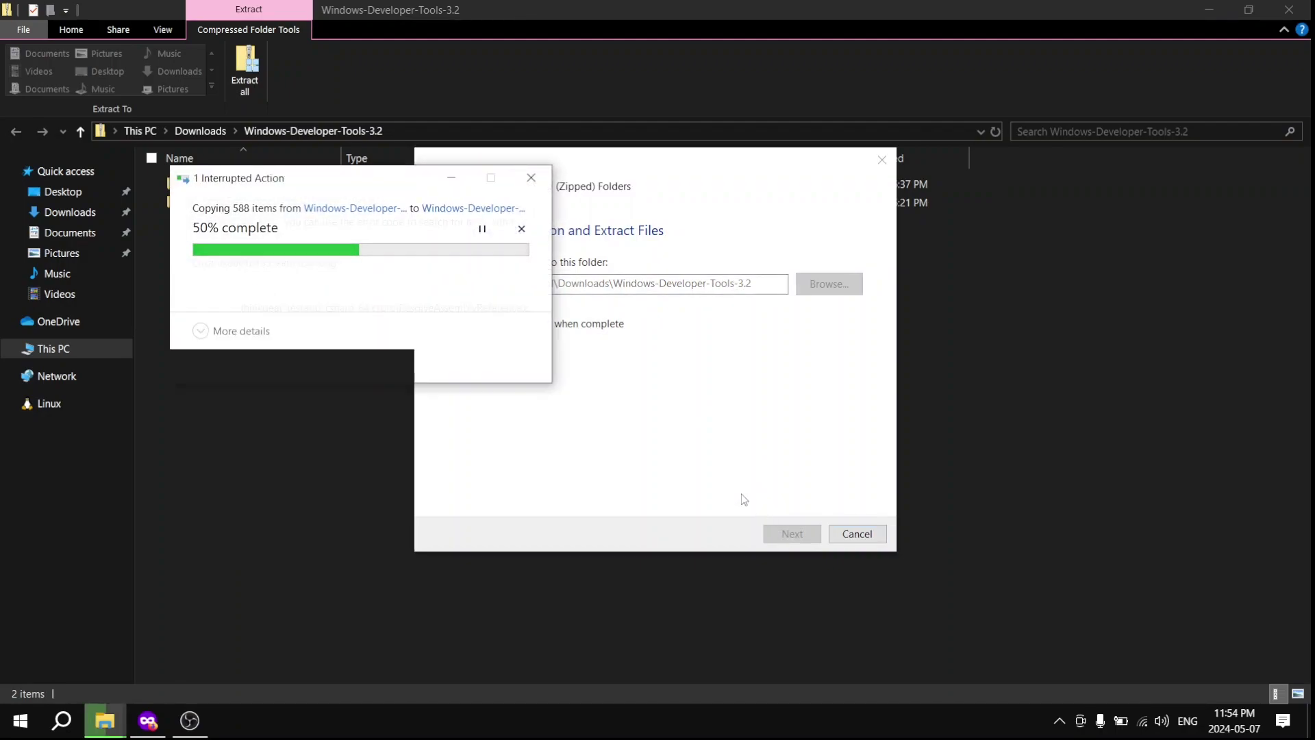
{"action": "left_click", "coordinate": [269, 394]}
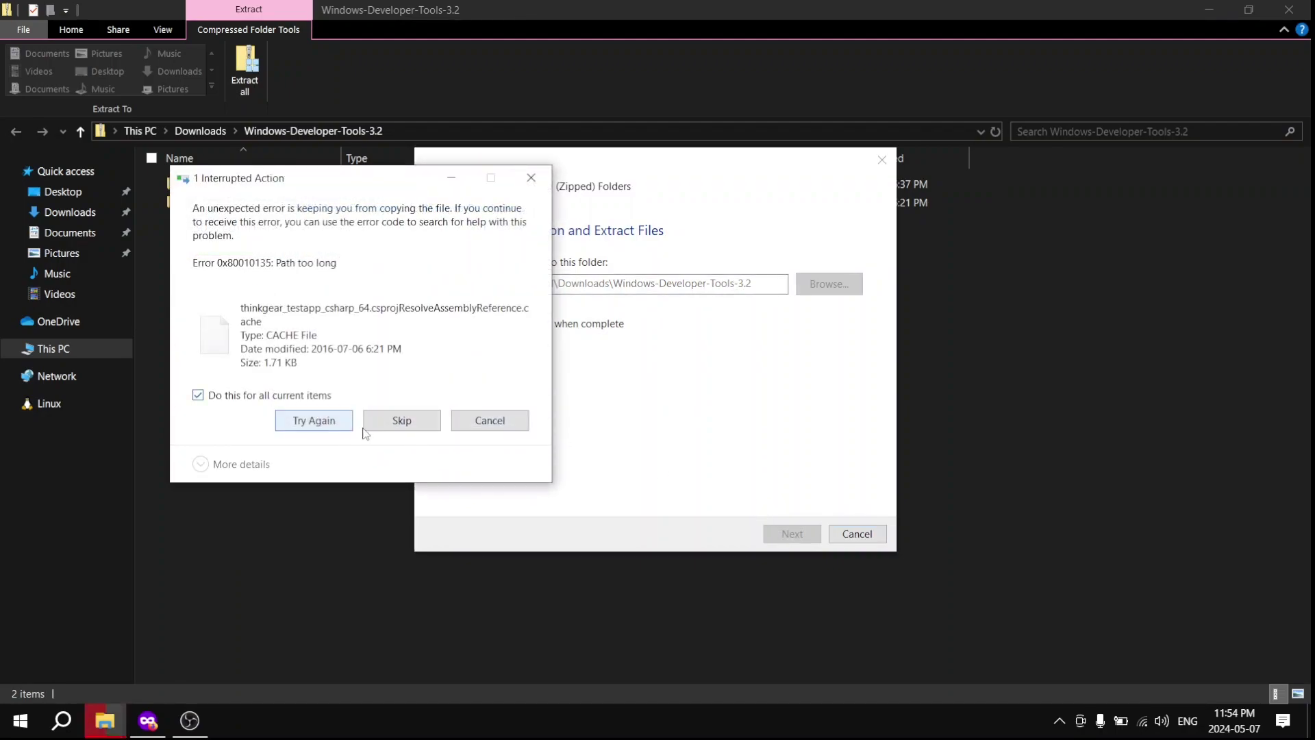
{"action": "left_click", "coordinate": [400, 423]}
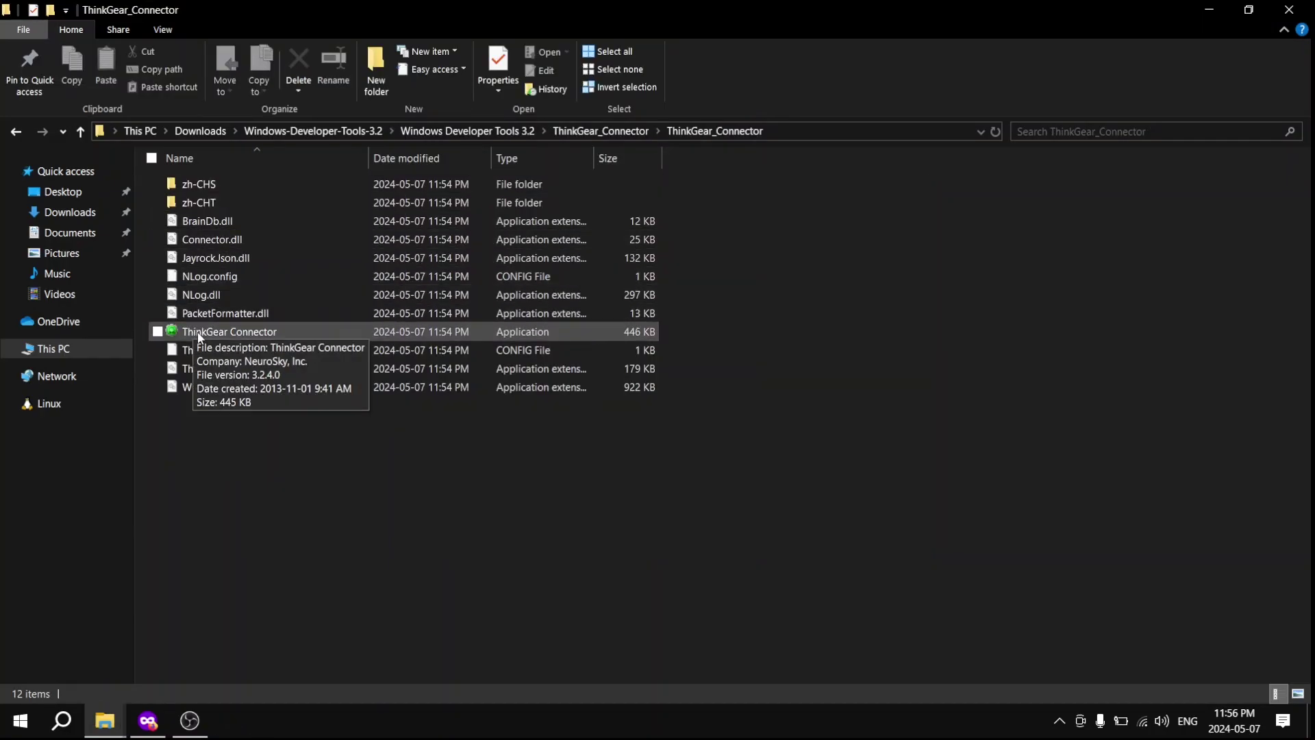
Launch ThinkGear Connector without update checks, view its tray preferences, then return to Firefox.
{"action": "double_click", "coordinate": [200, 333]}
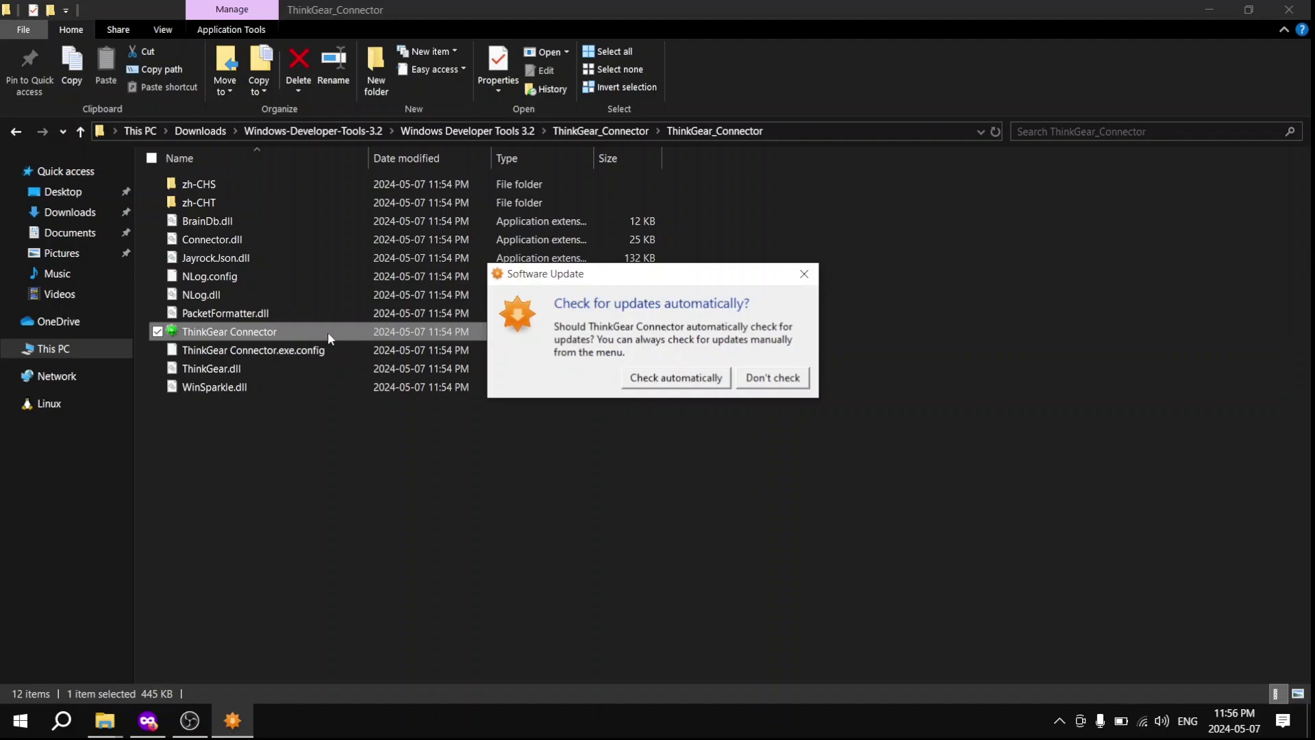
{"action": "left_click", "coordinate": [782, 380]}
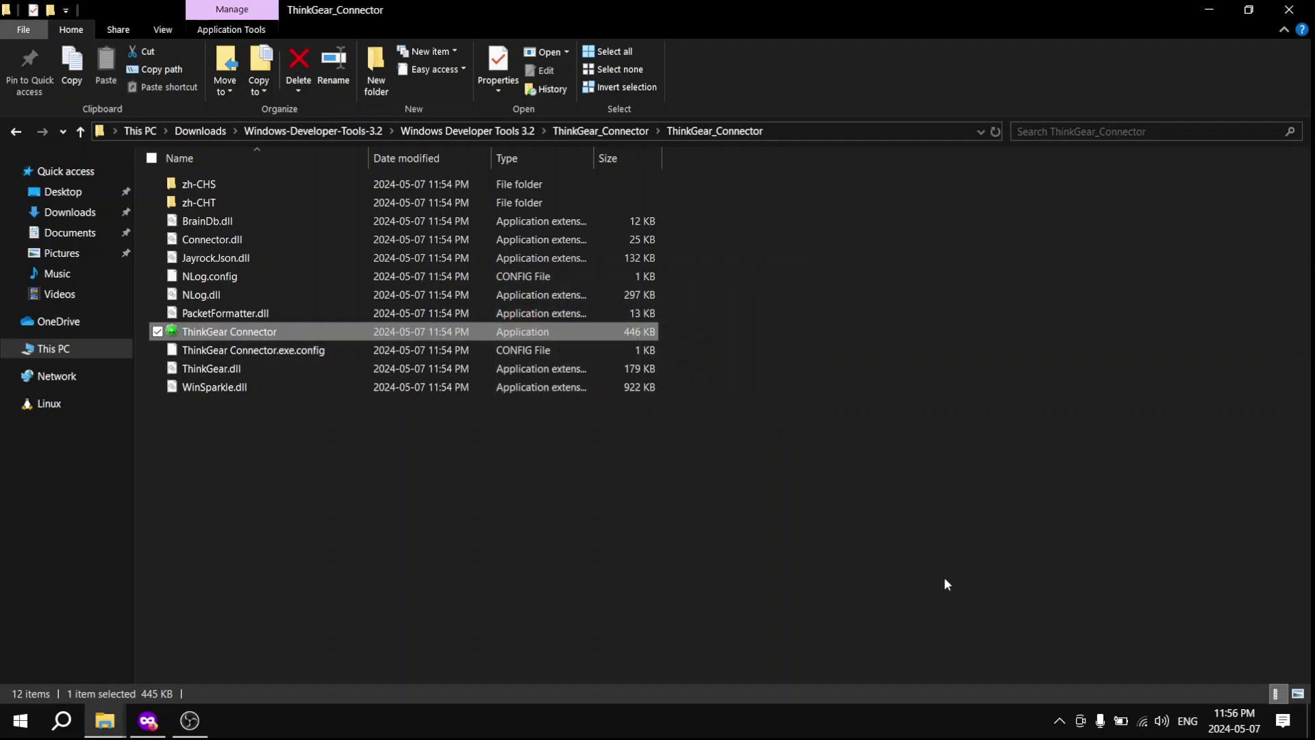
{"action": "left_click", "coordinate": [1058, 720]}
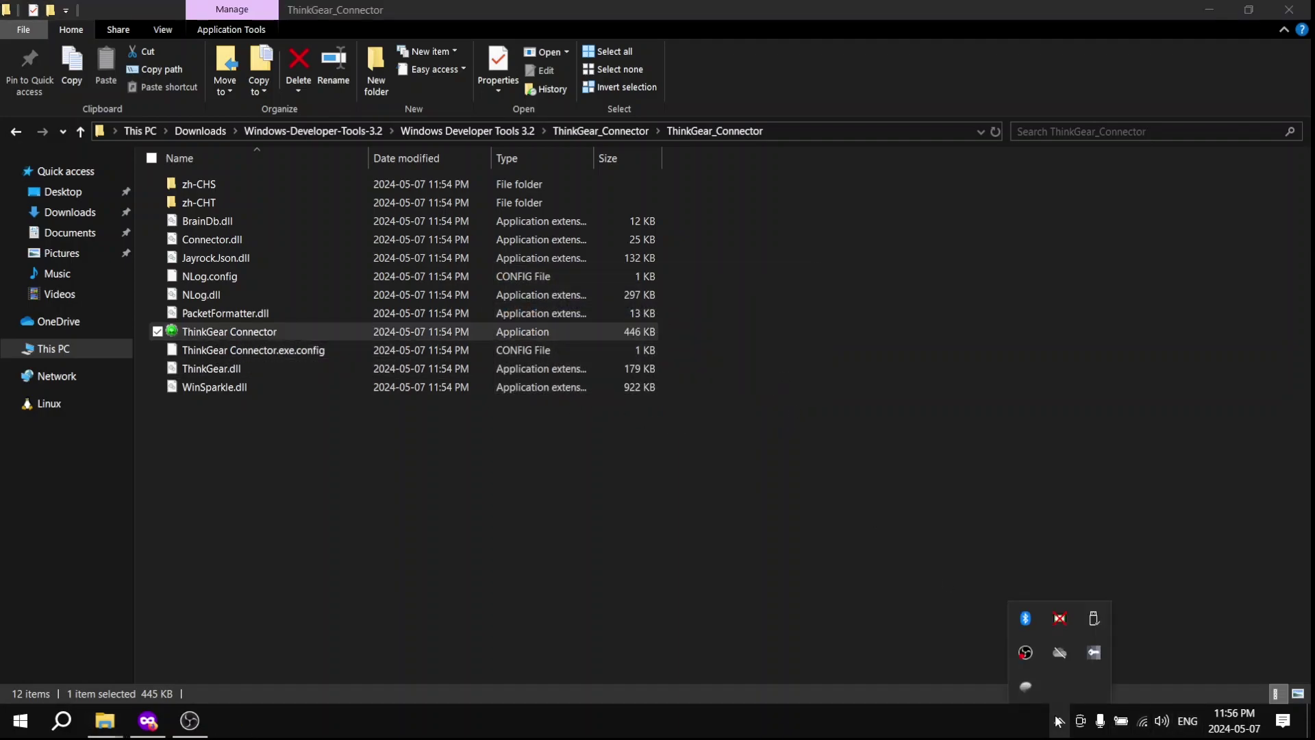
{"action": "left_click", "coordinate": [1025, 689]}
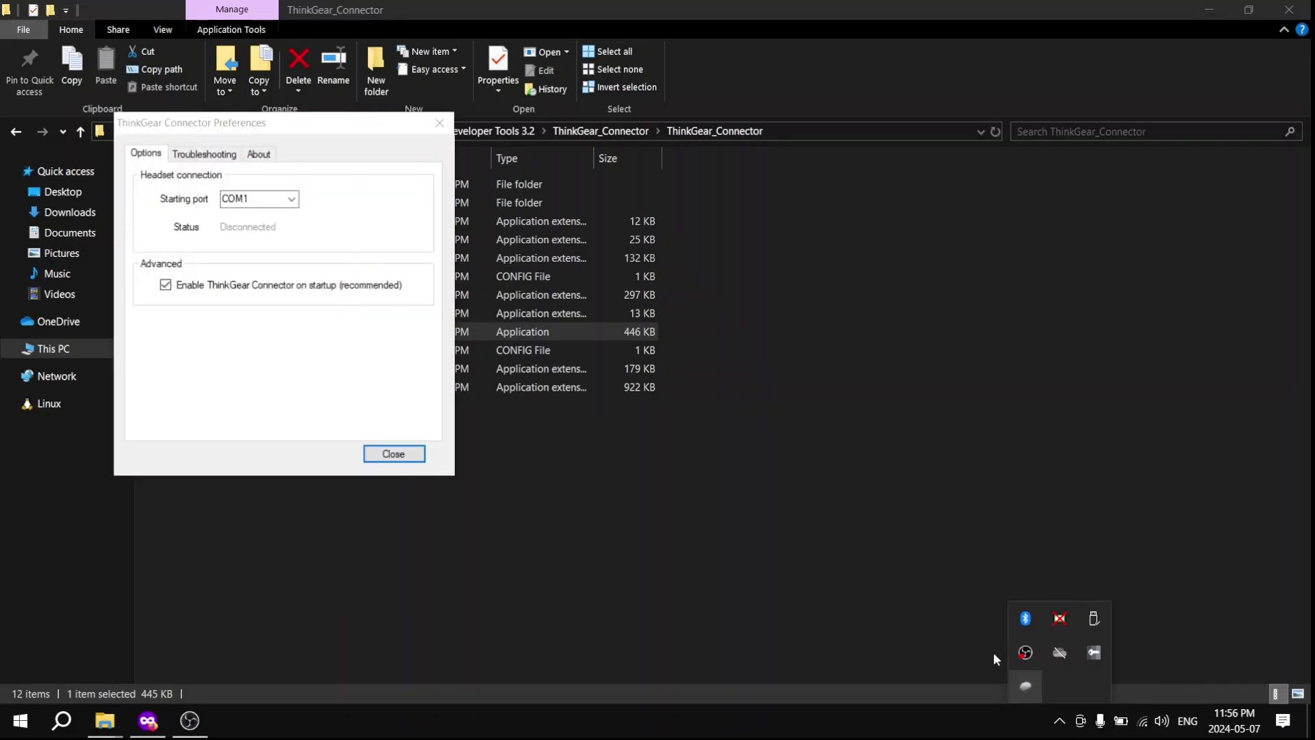
{"action": "left_click", "coordinate": [384, 463]}
{"action": "left_click", "coordinate": [465, 547]}
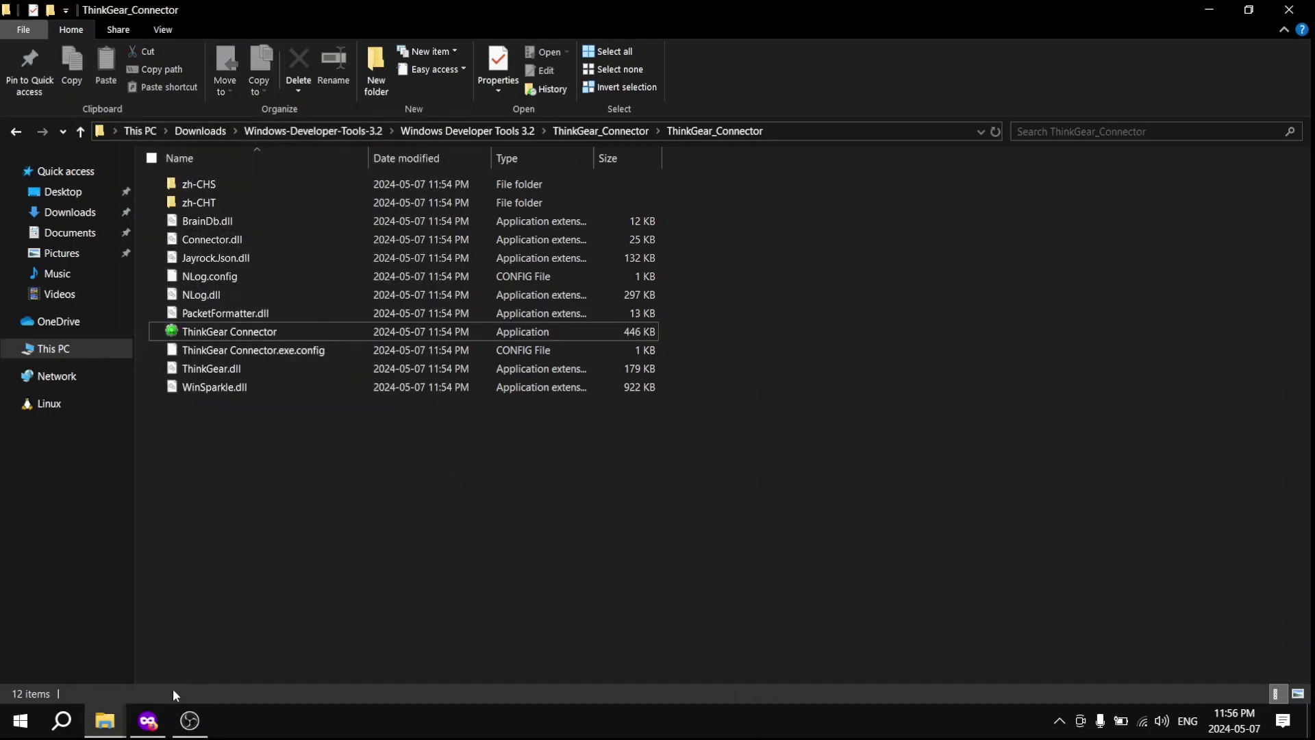
{"action": "left_click", "coordinate": [147, 723]}
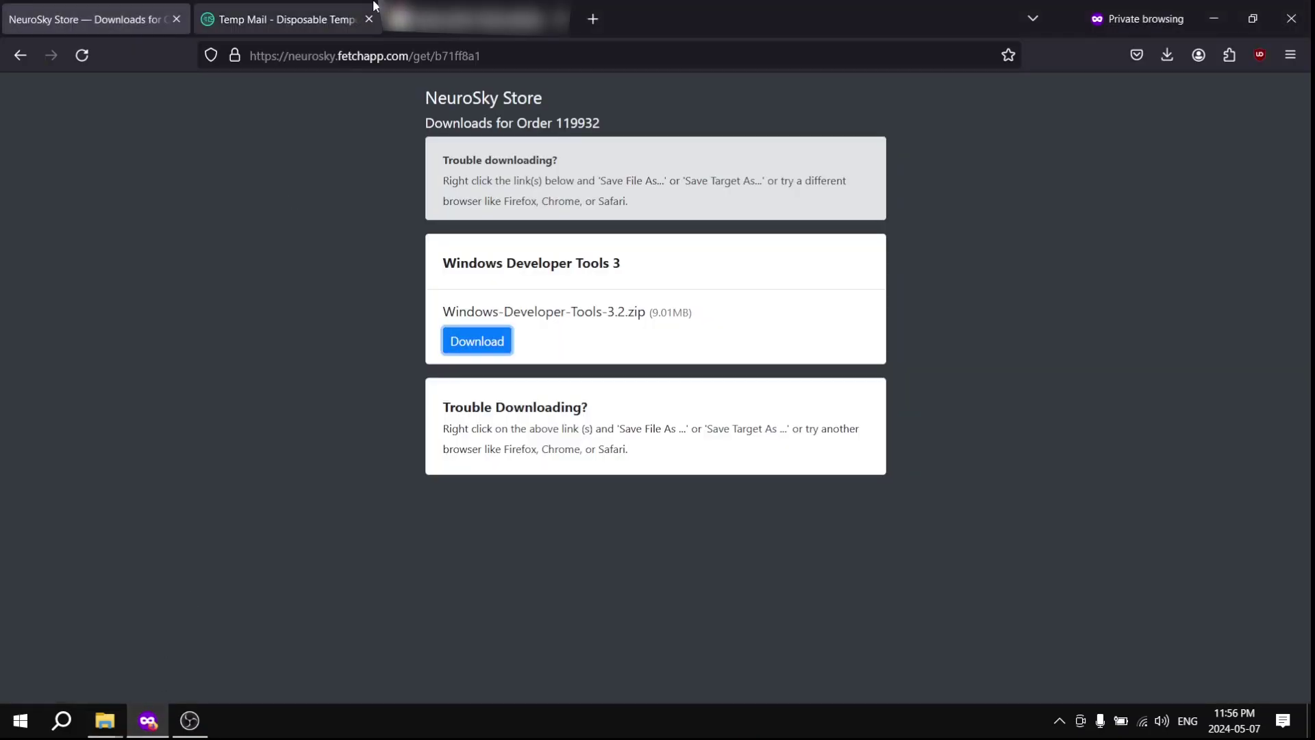
Get the OpenViBE 64-bit Windows installer from the OpenViBE Downloads page, skipping the details form.
{"action": "left_click", "coordinate": [593, 17]}
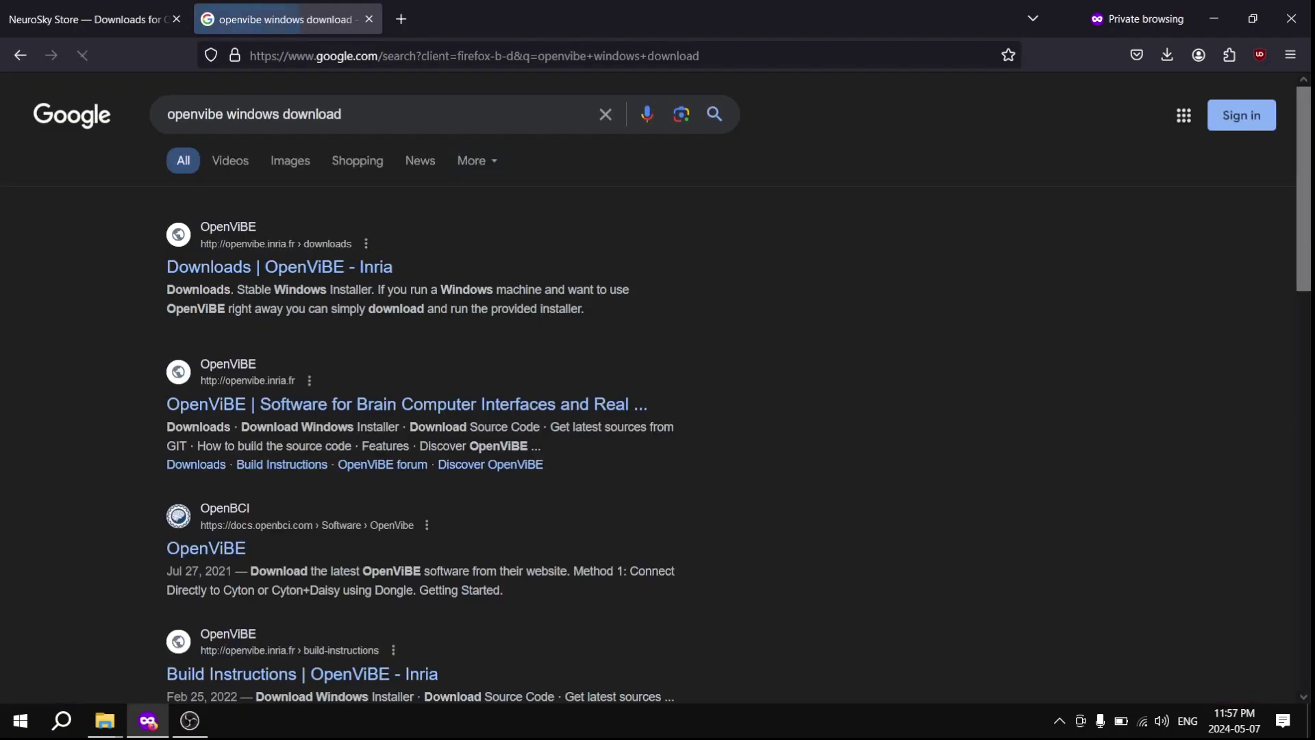
{"action": "left_click", "coordinate": [291, 262]}
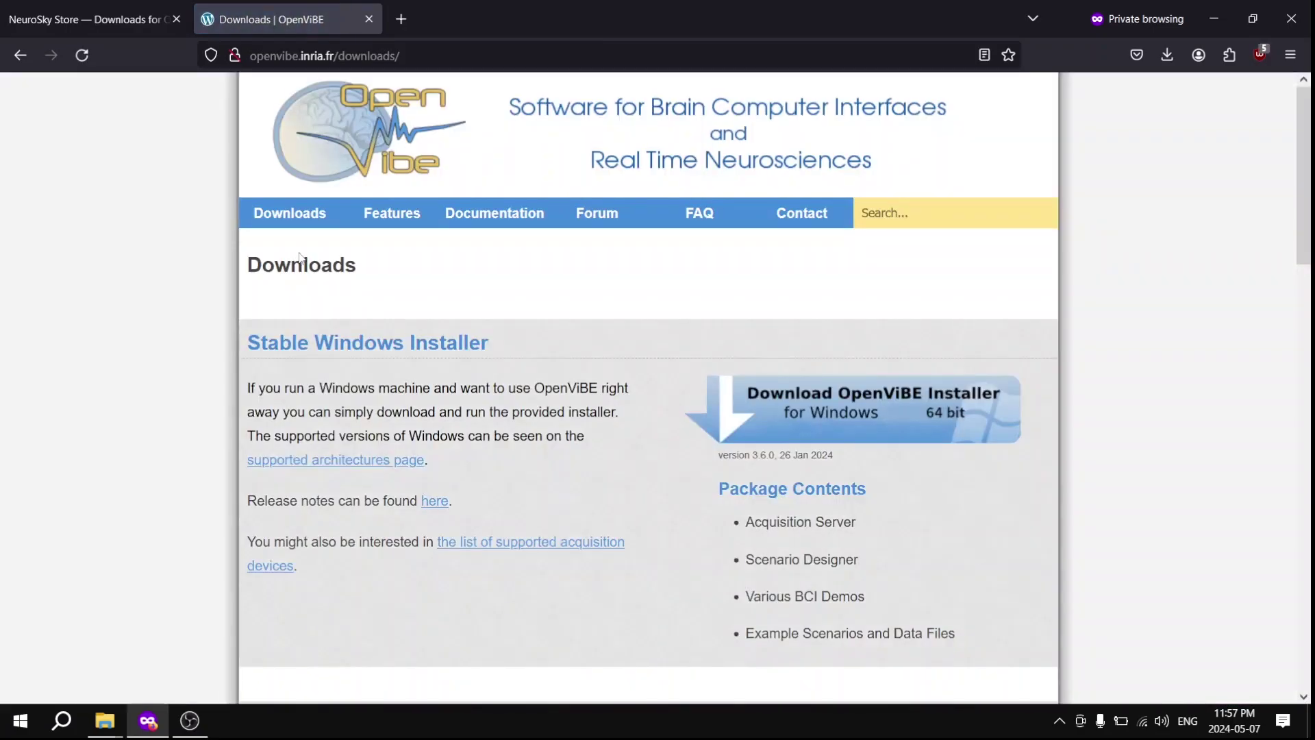
{"action": "left_click", "coordinate": [852, 410]}
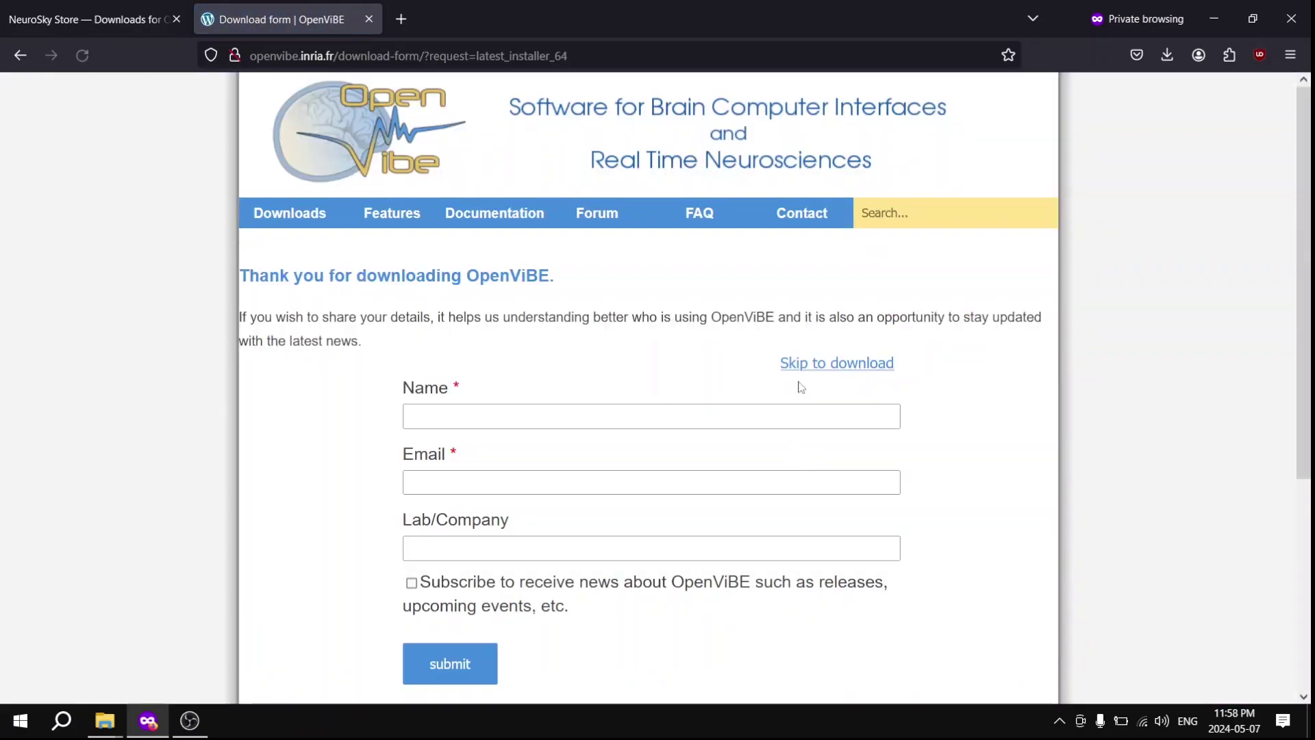
{"action": "left_click", "coordinate": [848, 363]}
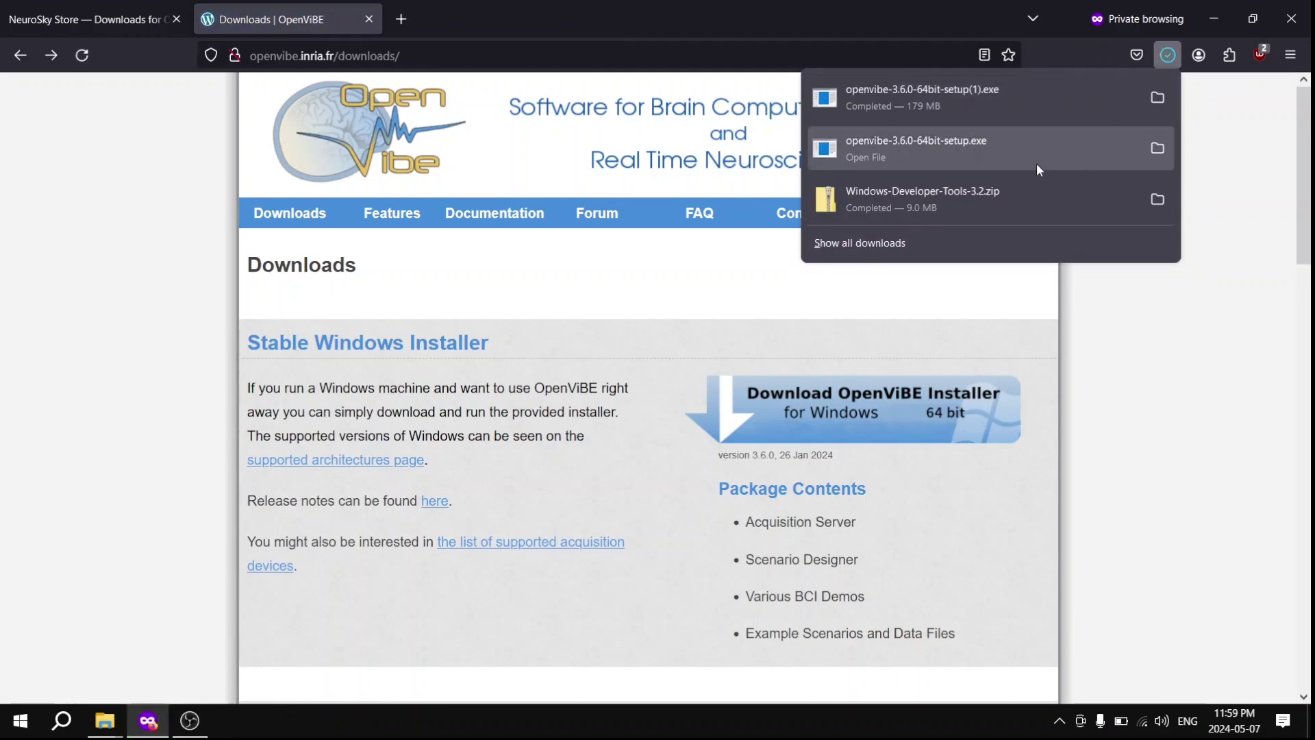
{"action": "left_click", "coordinate": [997, 112]}
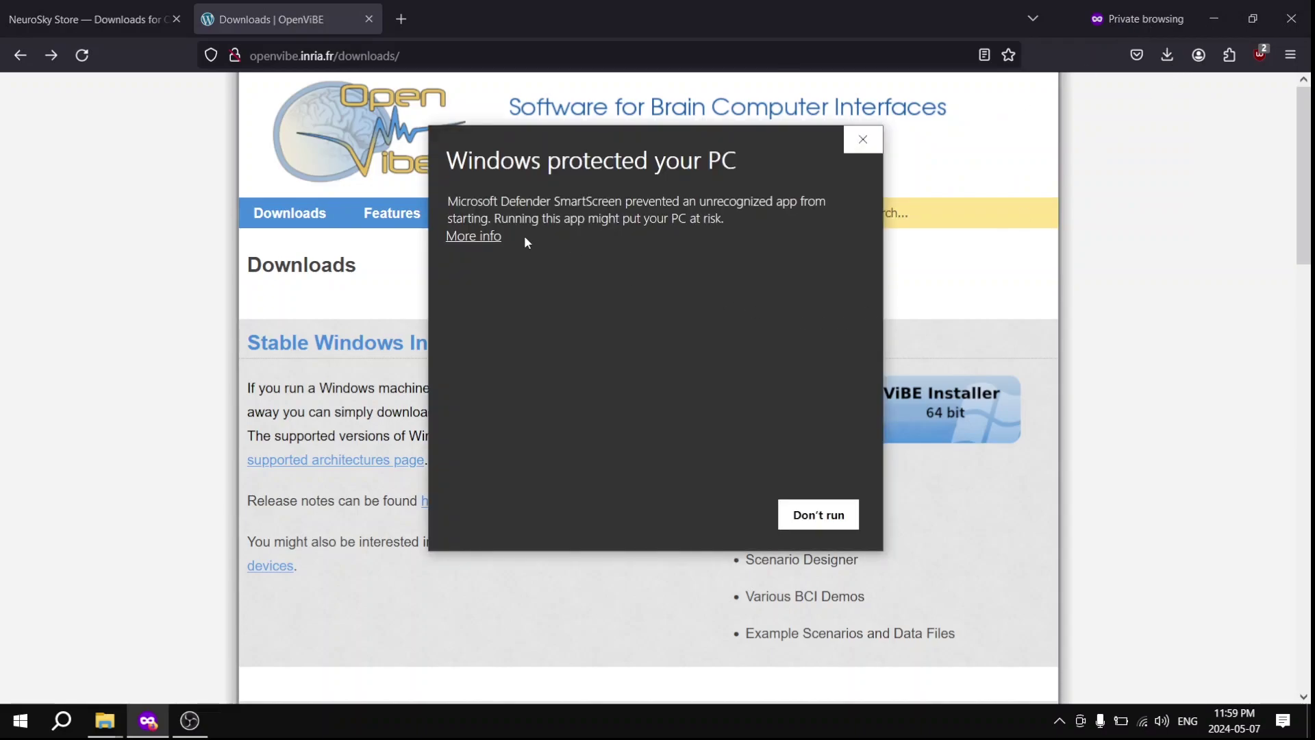
Run the installer past SmartScreen and install OpenViBE 3.6.0 (64bit) with default folder and components.
{"action": "left_click", "coordinate": [498, 244]}
{"action": "left_click", "coordinate": [716, 514]}
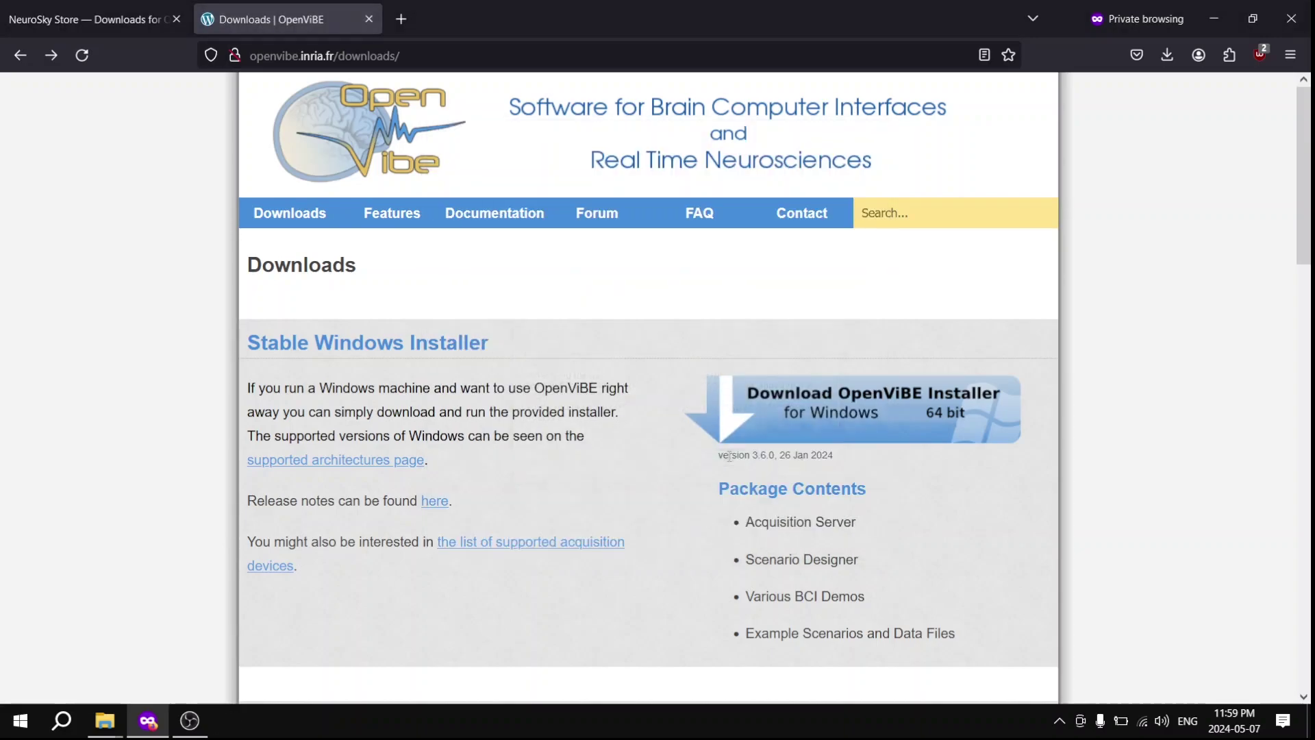
{"action": "left_click", "coordinate": [750, 498]}
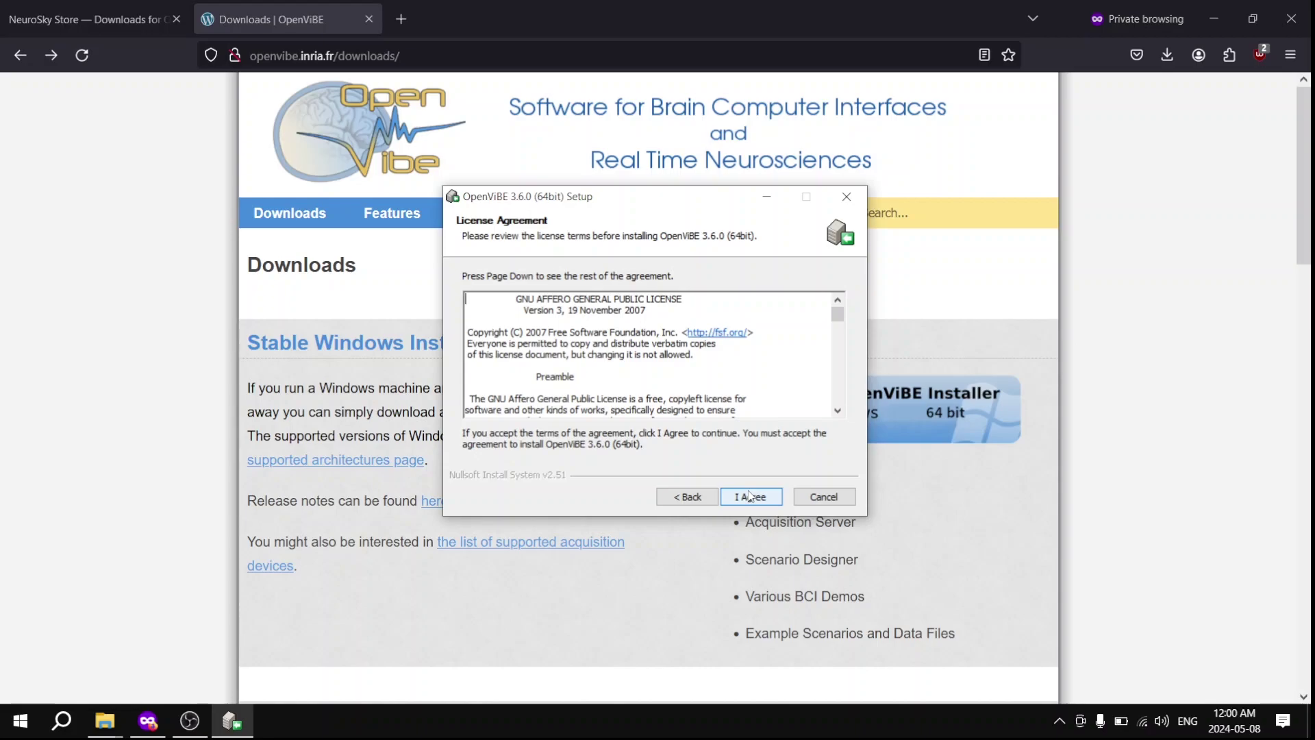
{"action": "left_click", "coordinate": [749, 495]}
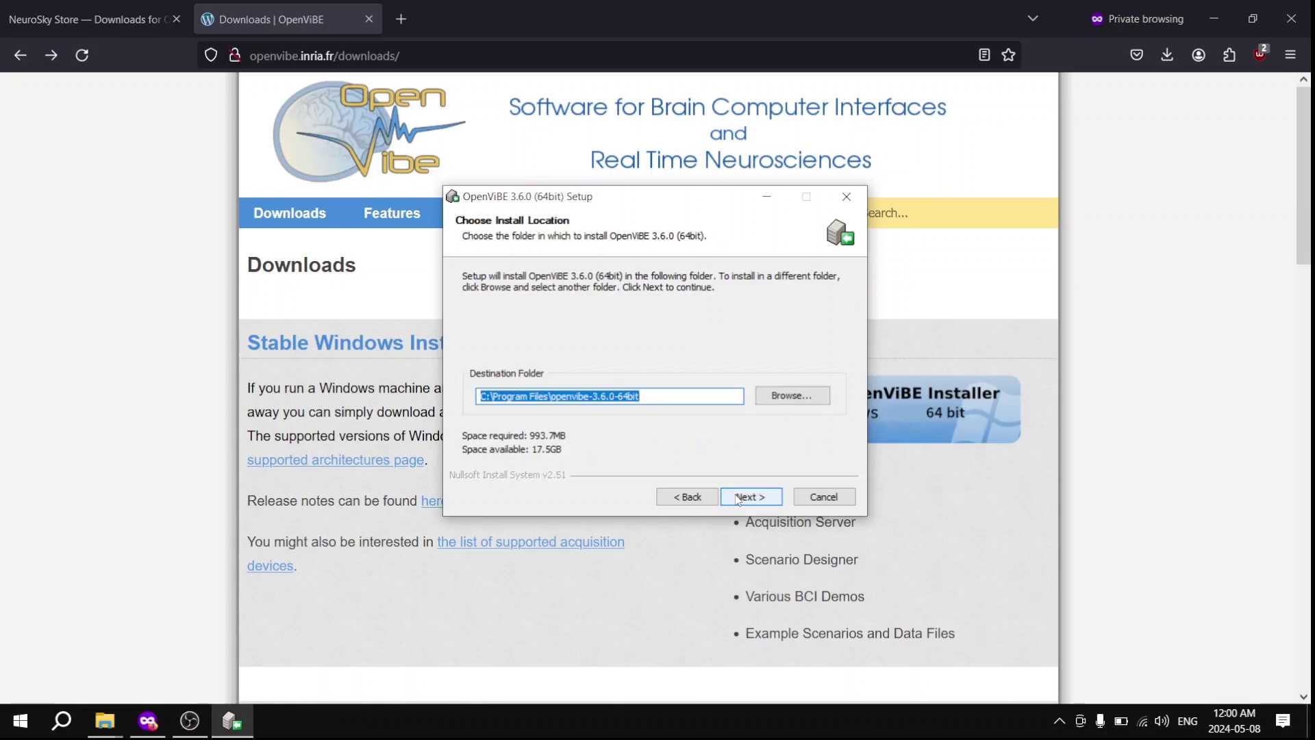
{"action": "left_click", "coordinate": [745, 497]}
{"action": "left_click", "coordinate": [744, 497]}
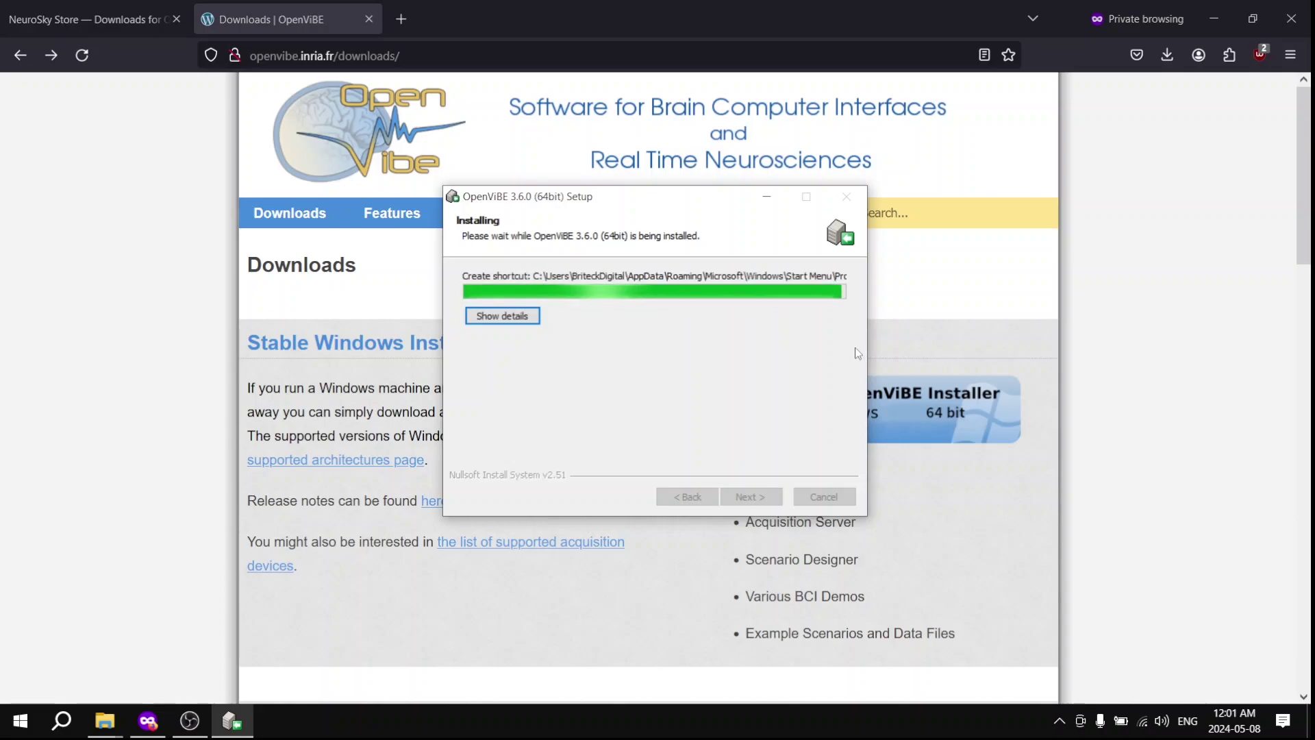
{"action": "left_click", "coordinate": [750, 496]}
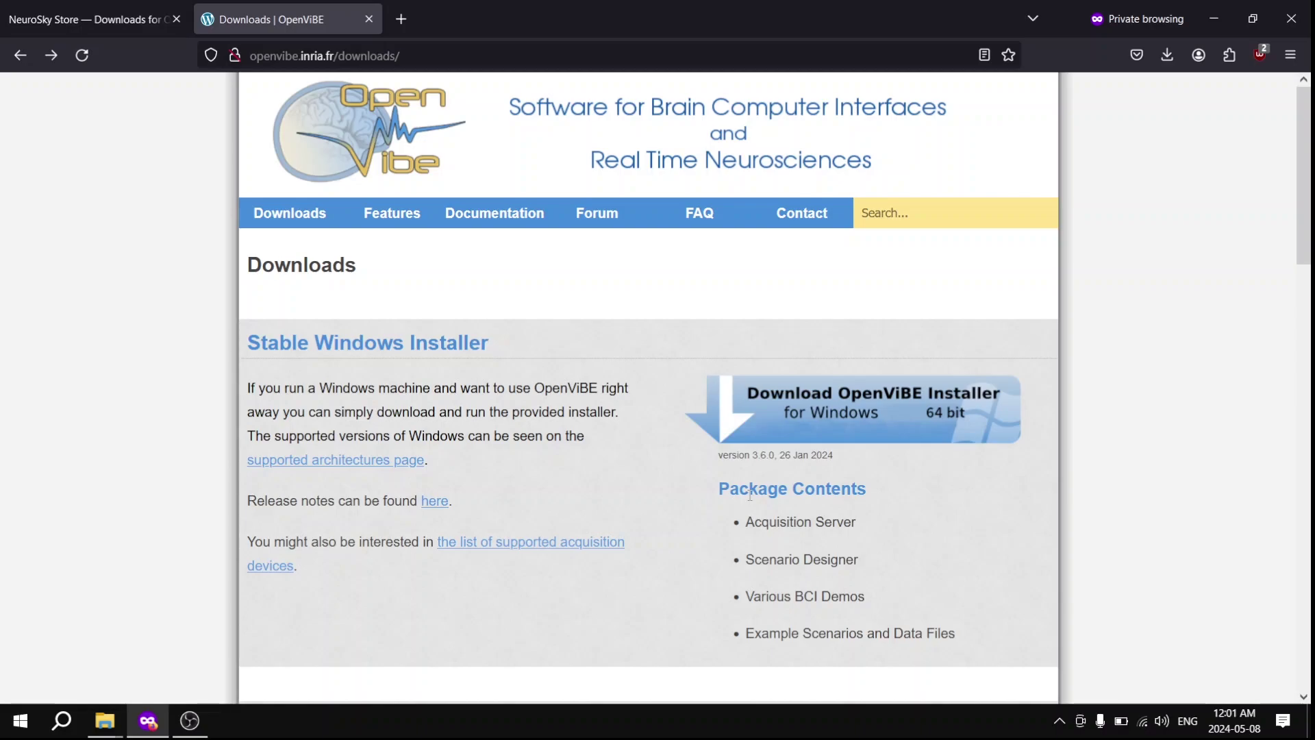
Launch OpenViBE Acquisition Server 64bit and choose the NeuroSky MindSet (MindSet Dev. Tools 3.2) driver.
{"action": "left_click", "coordinate": [14, 719]}
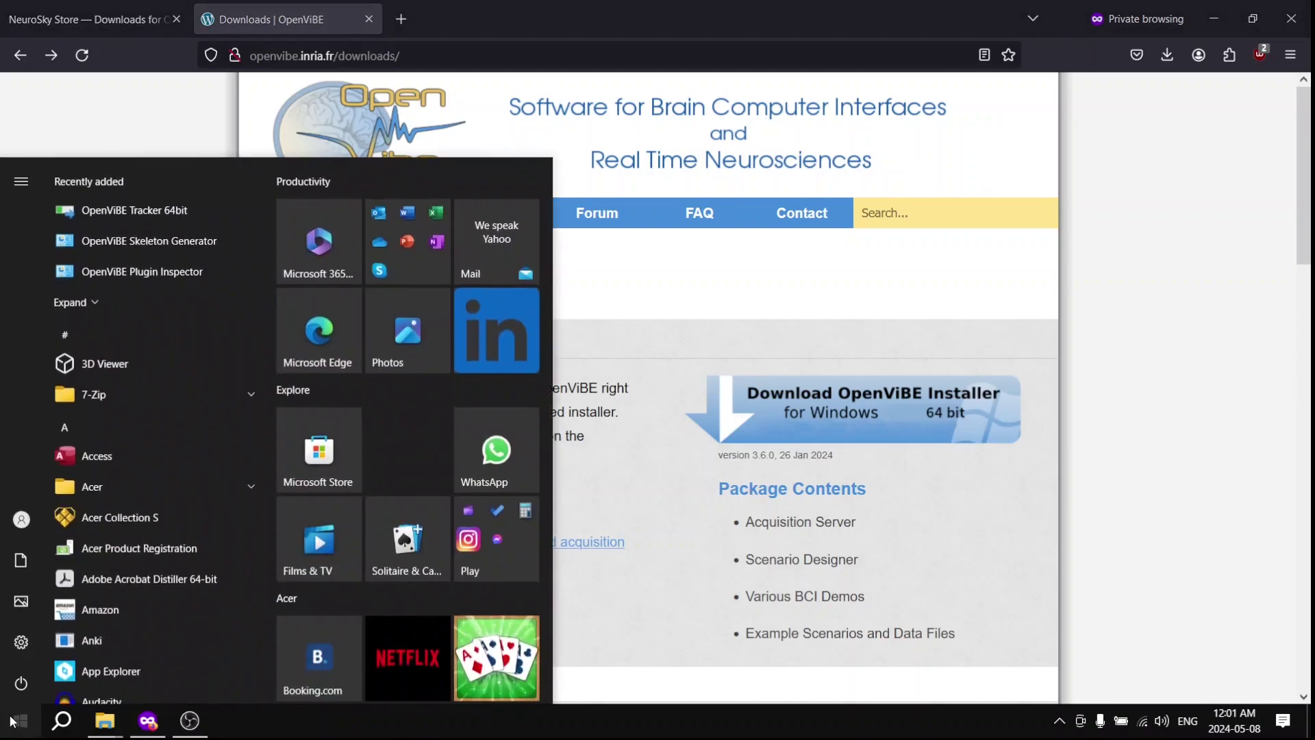
{"action": "left_click", "coordinate": [176, 306]}
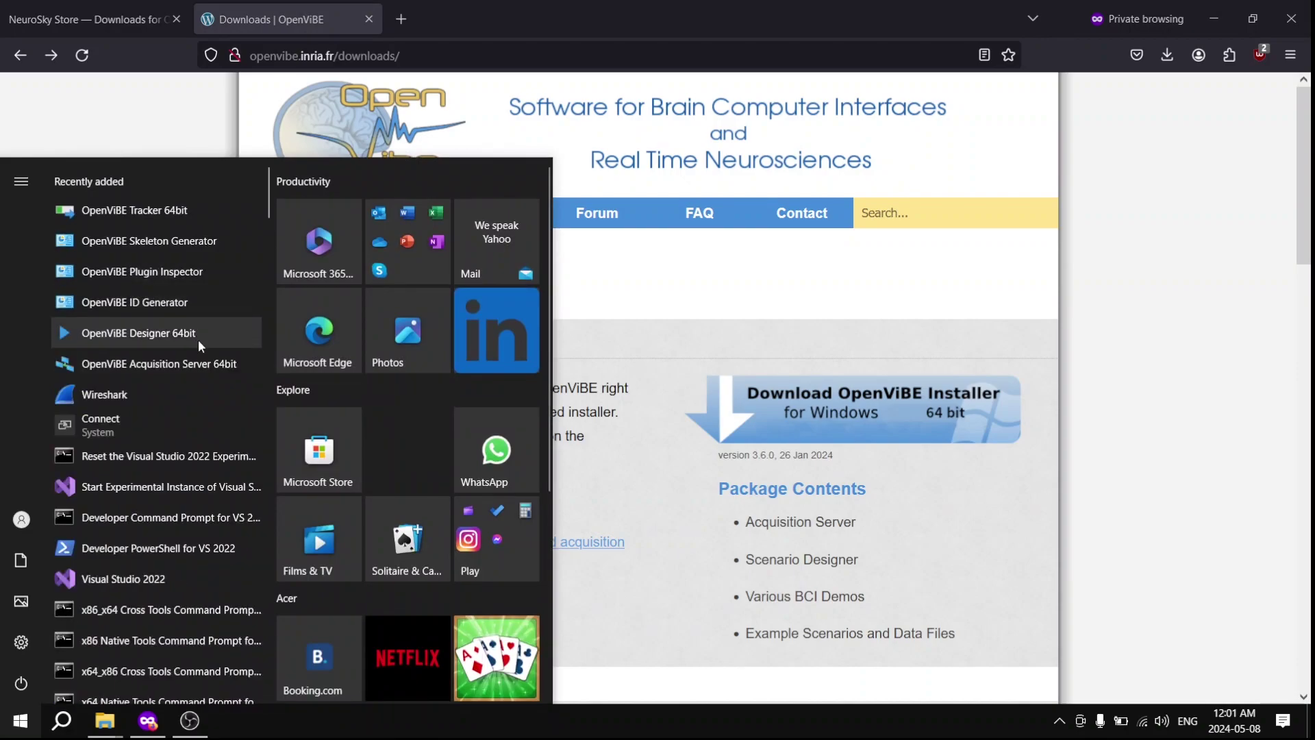
{"action": "left_click", "coordinate": [196, 362]}
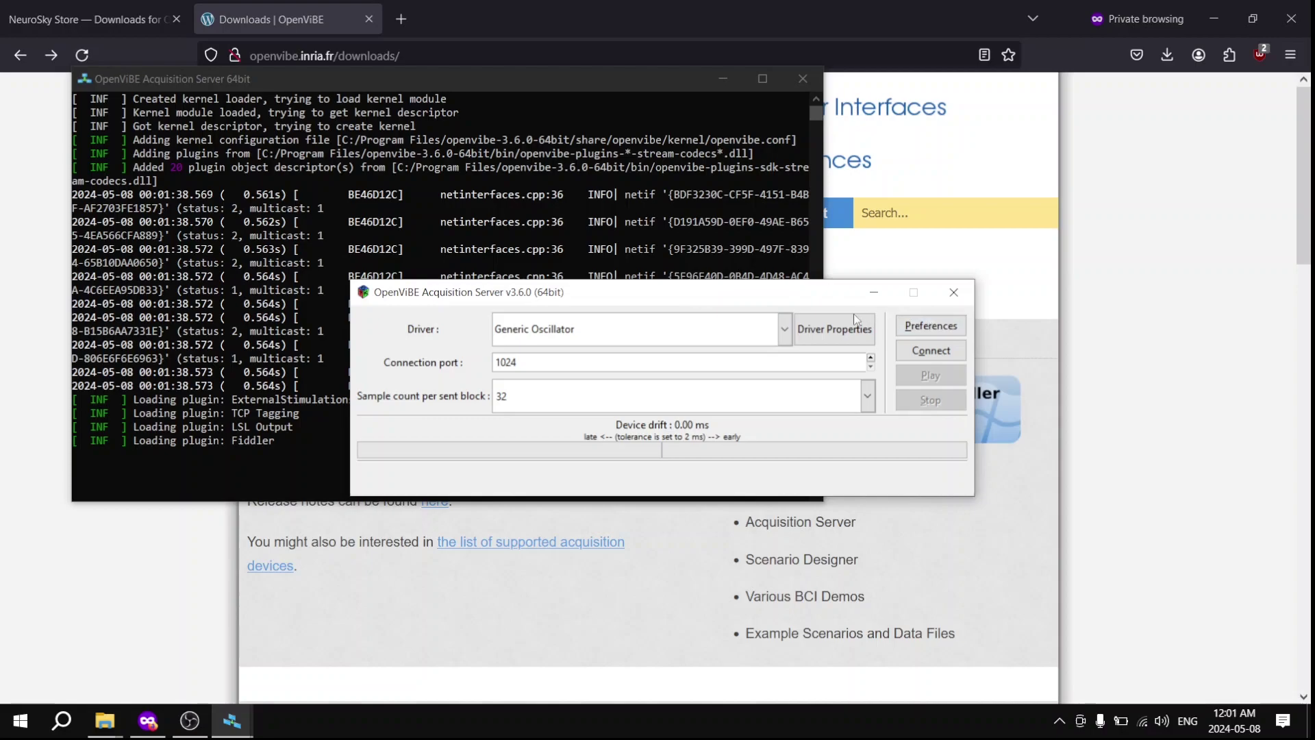
{"action": "left_click", "coordinate": [784, 329]}
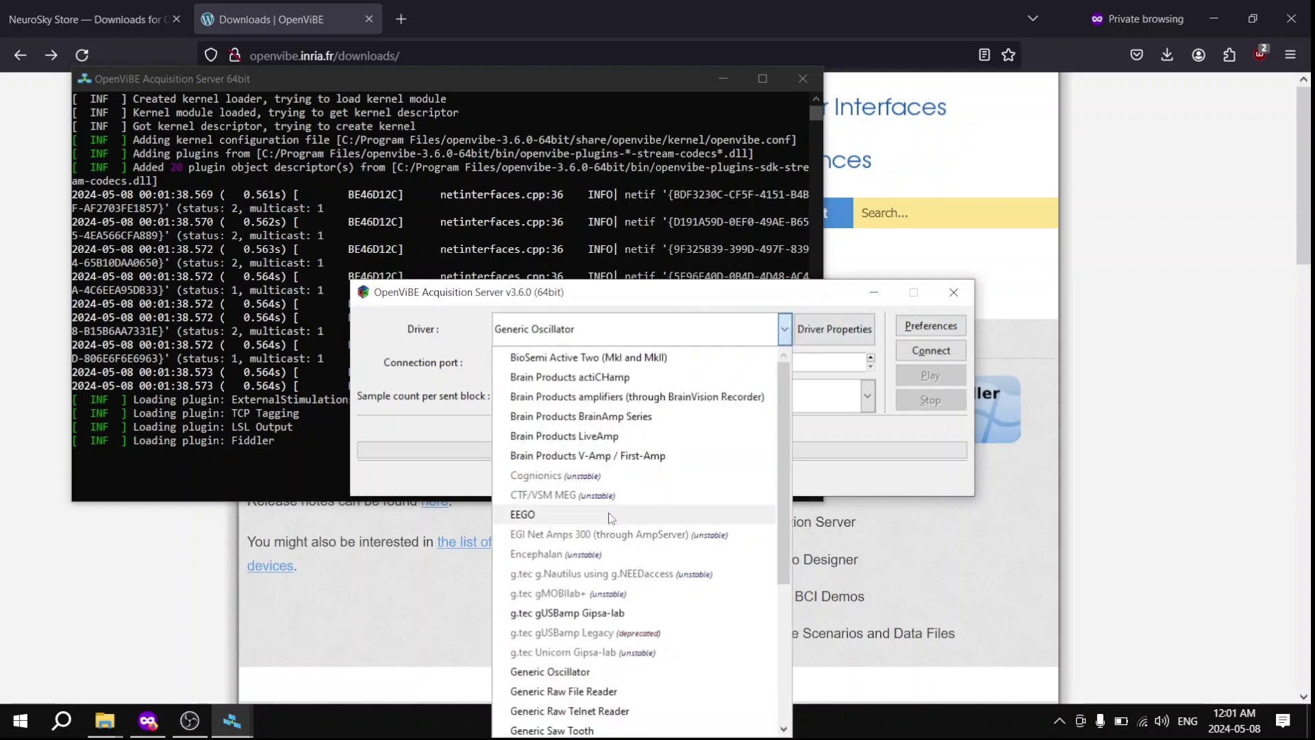
{"action": "scroll", "coordinate": [610, 548], "scroll_direction": "down", "scroll_amount": 2}
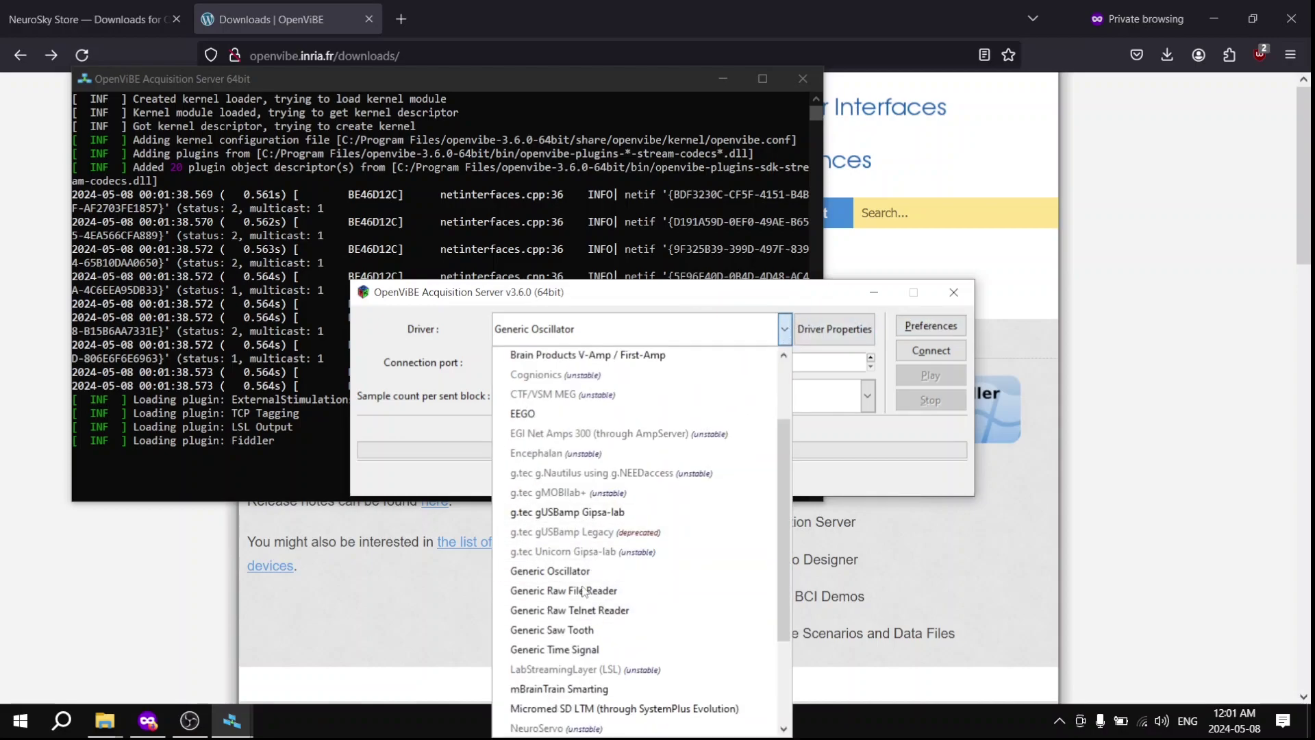
{"action": "scroll", "coordinate": [597, 576], "scroll_direction": "down", "scroll_amount": 1}
{"action": "scroll", "coordinate": [597, 578], "scroll_direction": "down", "scroll_amount": 1}
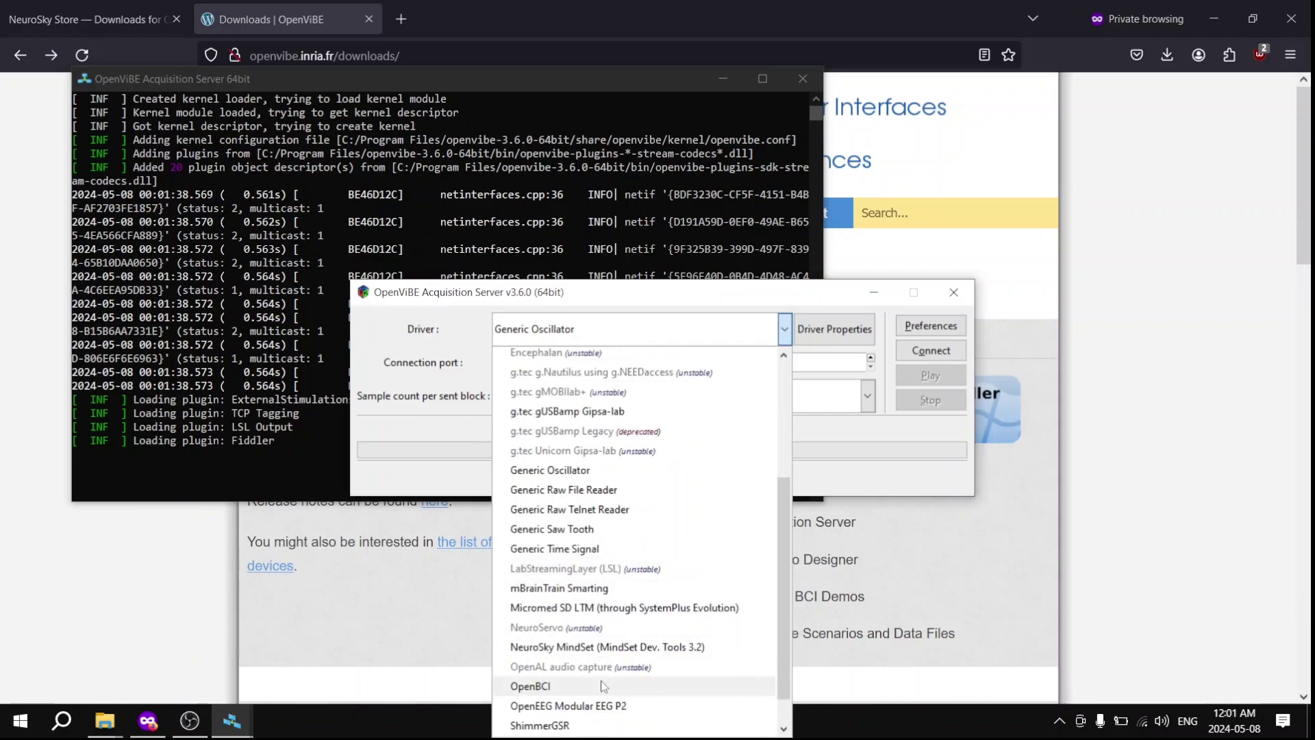
{"action": "left_click", "coordinate": [603, 638]}
Move the server window aside and open Windows Bluetooth & other devices settings.
{"action": "left_click_drag", "start_coordinate": [748, 295], "coordinate": [1073, 259]}
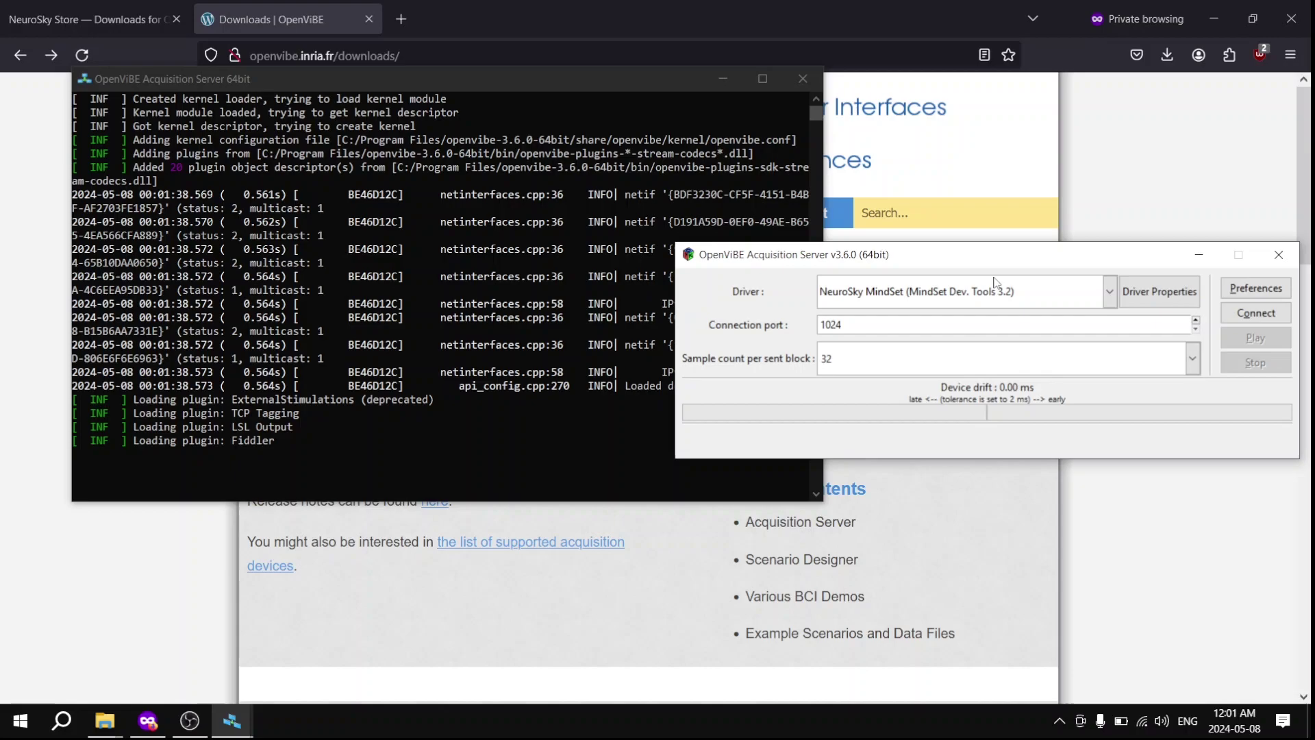
{"action": "left_click", "coordinate": [62, 720]}
{"action": "left_click", "coordinate": [157, 382]}
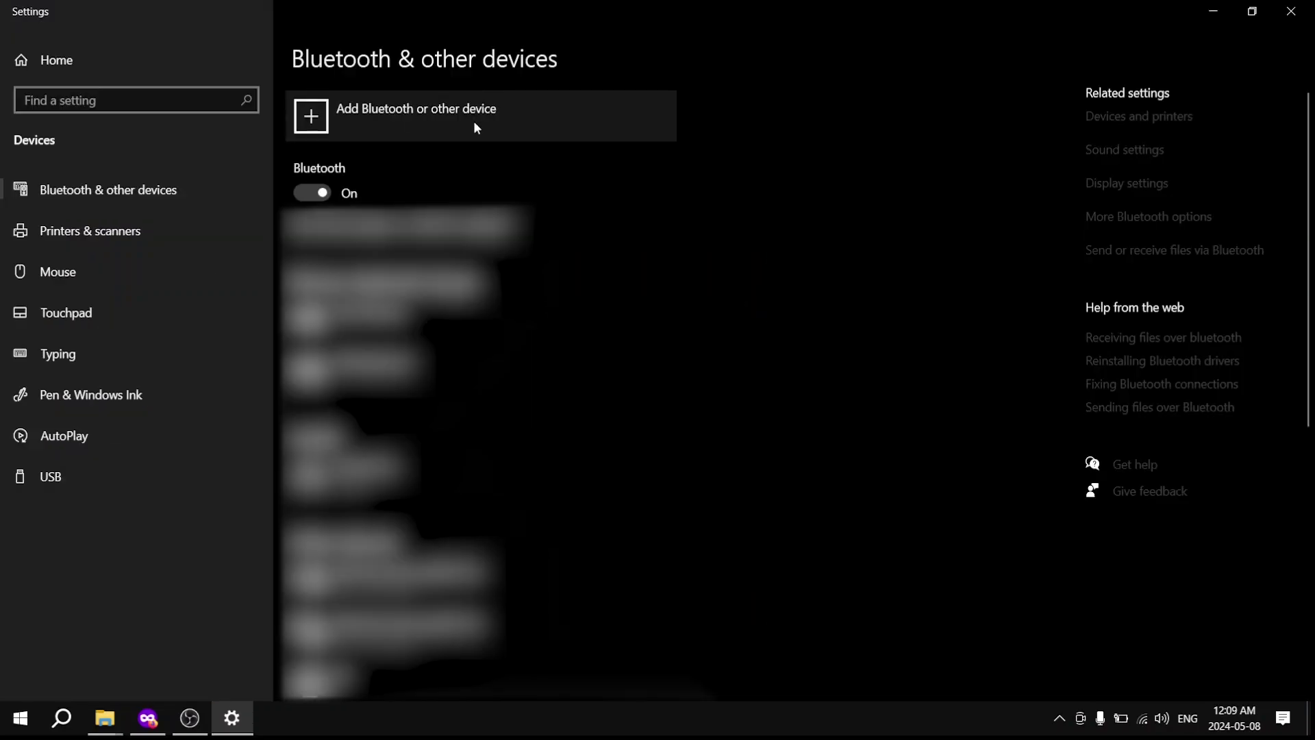
Pair the MindWave Mobile headset as a new Bluetooth device.
{"action": "left_click", "coordinate": [475, 126]}
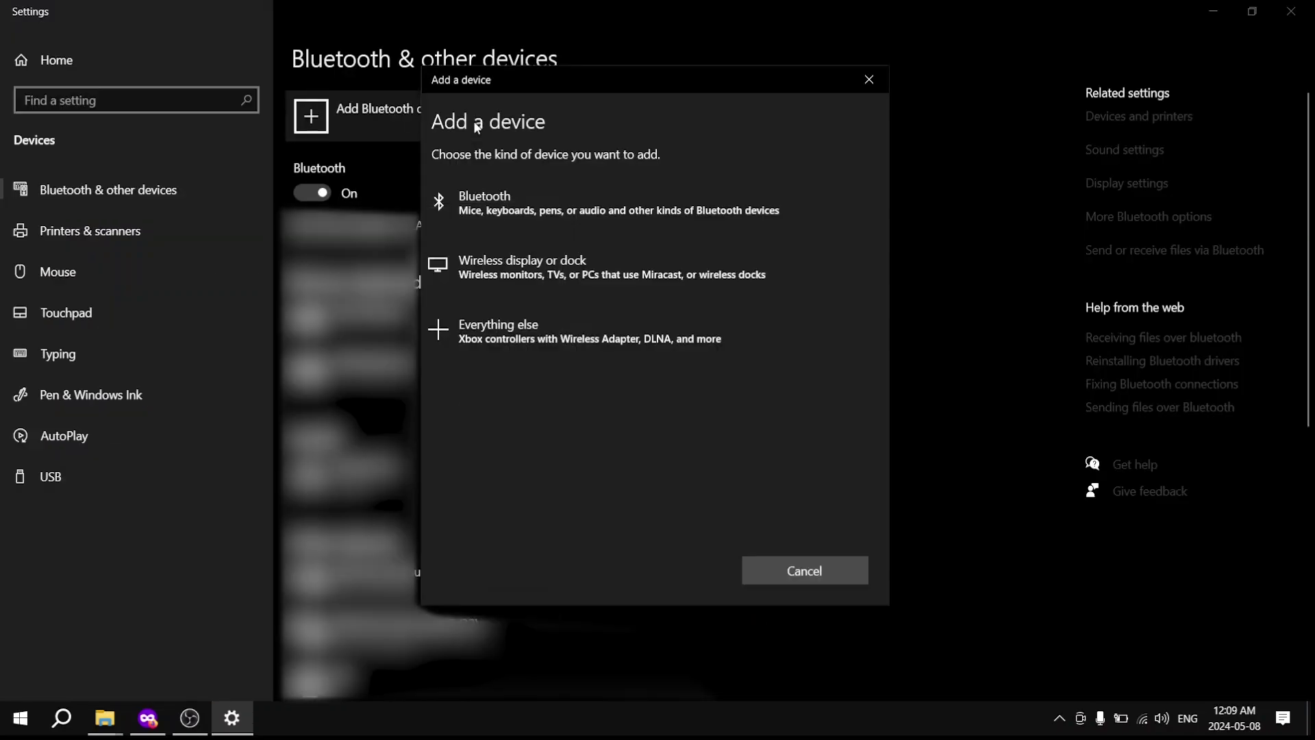
{"action": "left_click", "coordinate": [558, 183]}
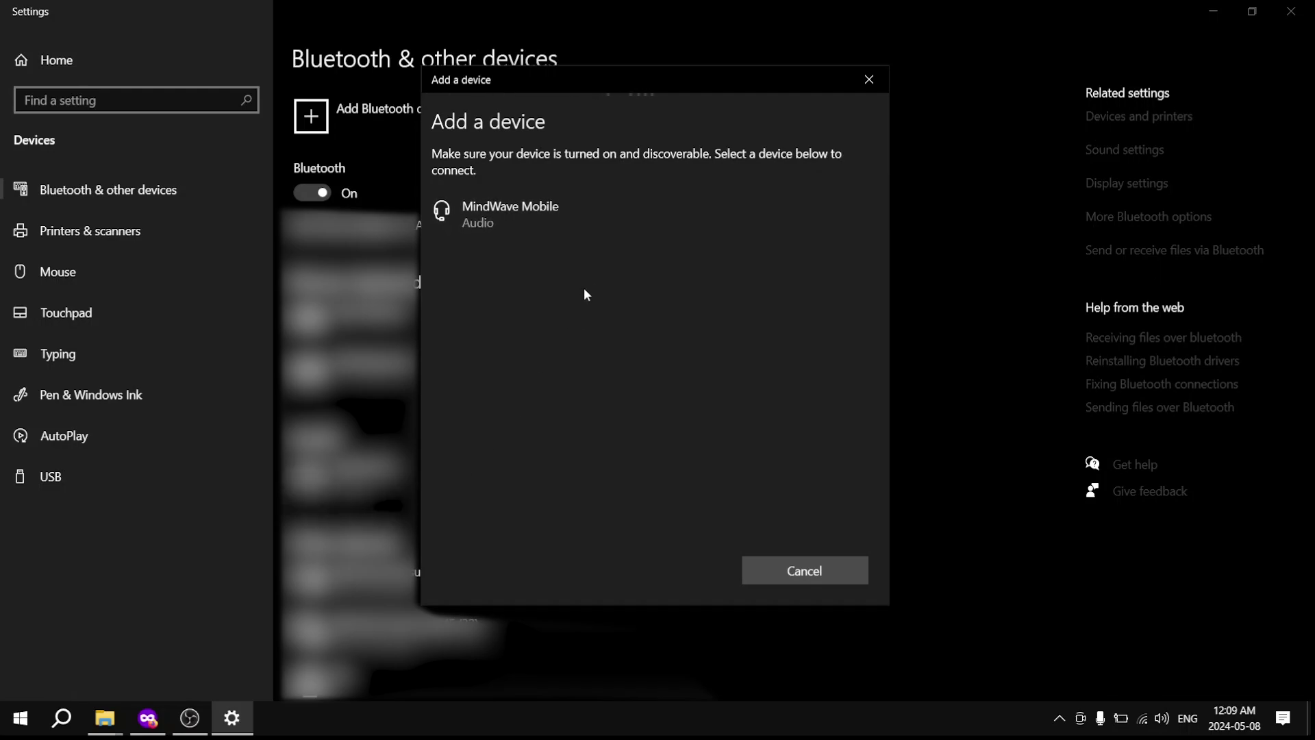
{"action": "left_click", "coordinate": [585, 216]}
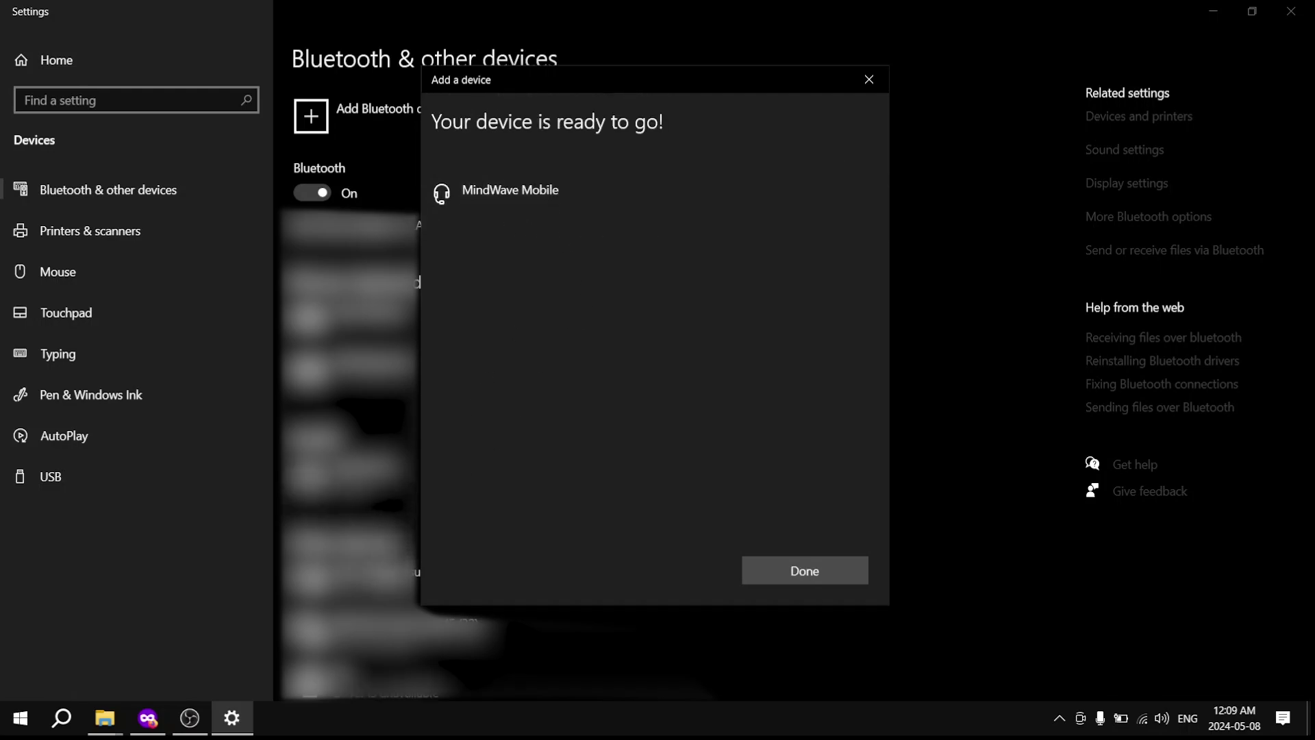
{"action": "left_click", "coordinate": [869, 79]}
Check the Bluetooth COM ports: COM3 incoming and COM4 outgoing for MindWave Mobile.
{"action": "left_click", "coordinate": [1104, 217]}
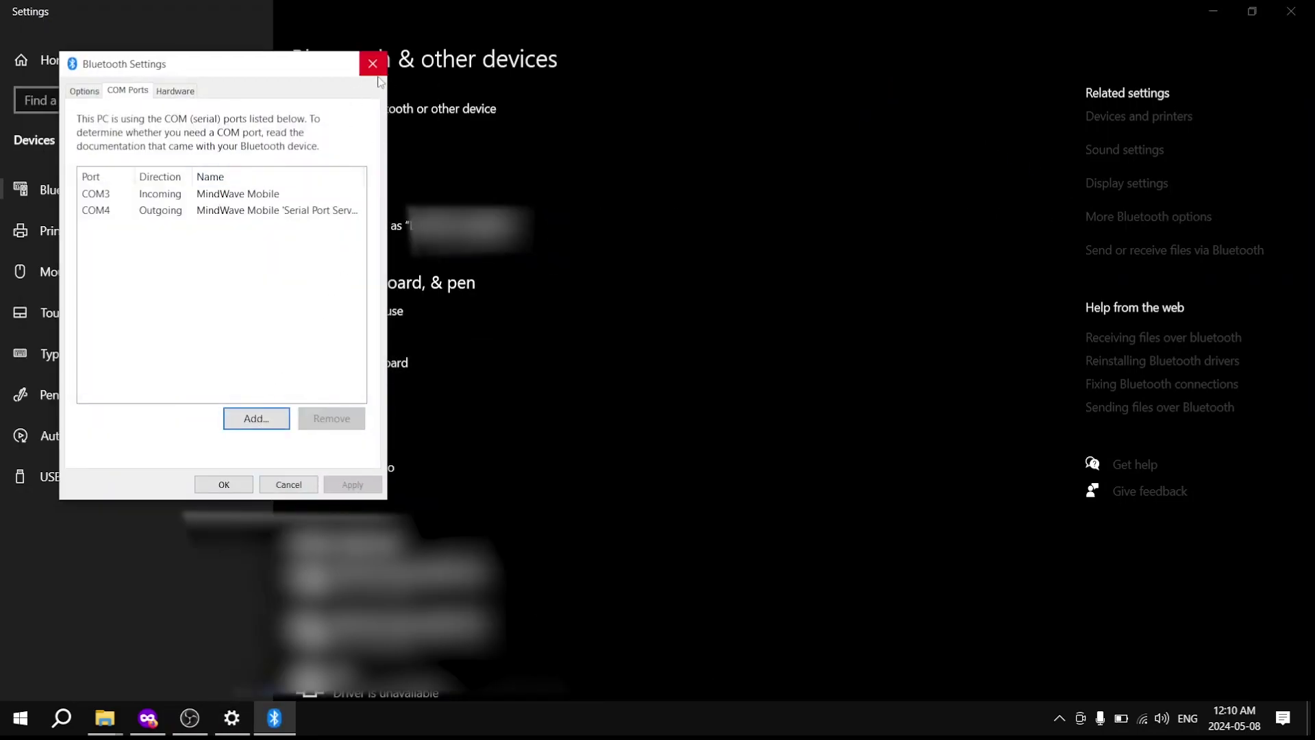
{"action": "key", "text": "Escape"}
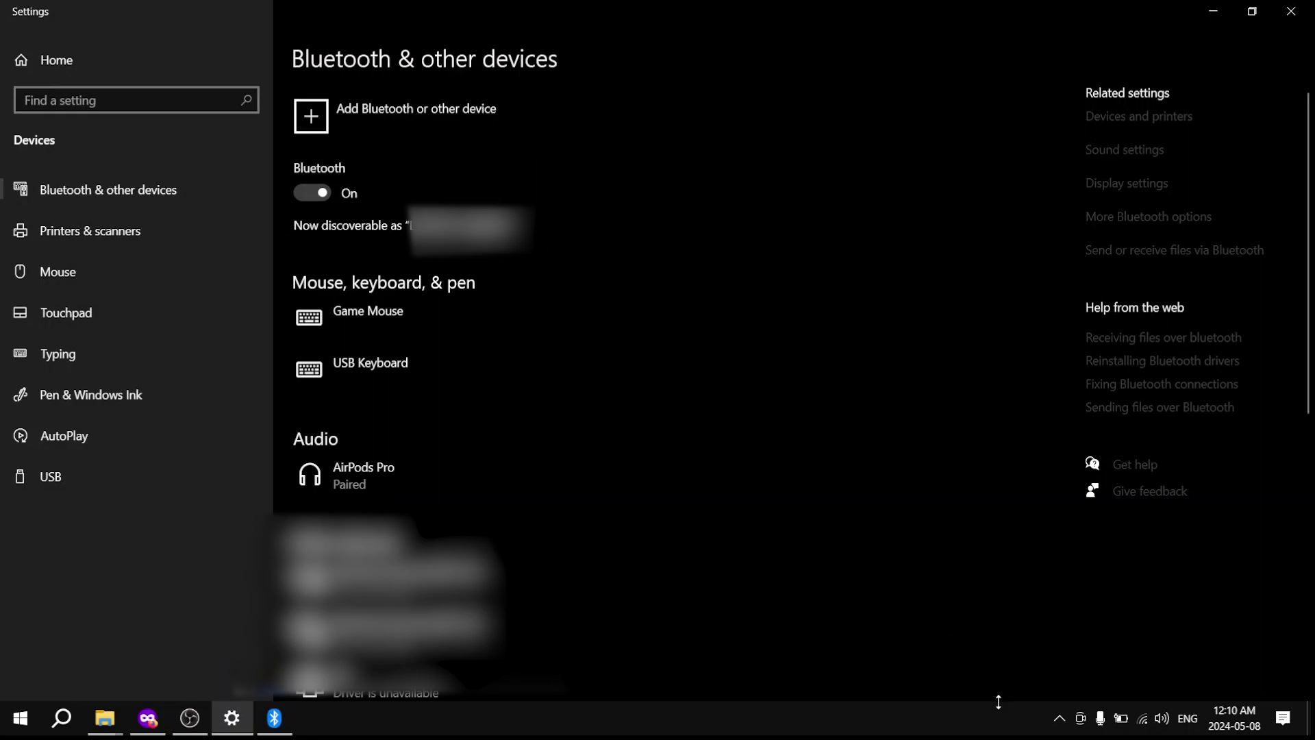
{"action": "left_click", "coordinate": [1059, 718]}
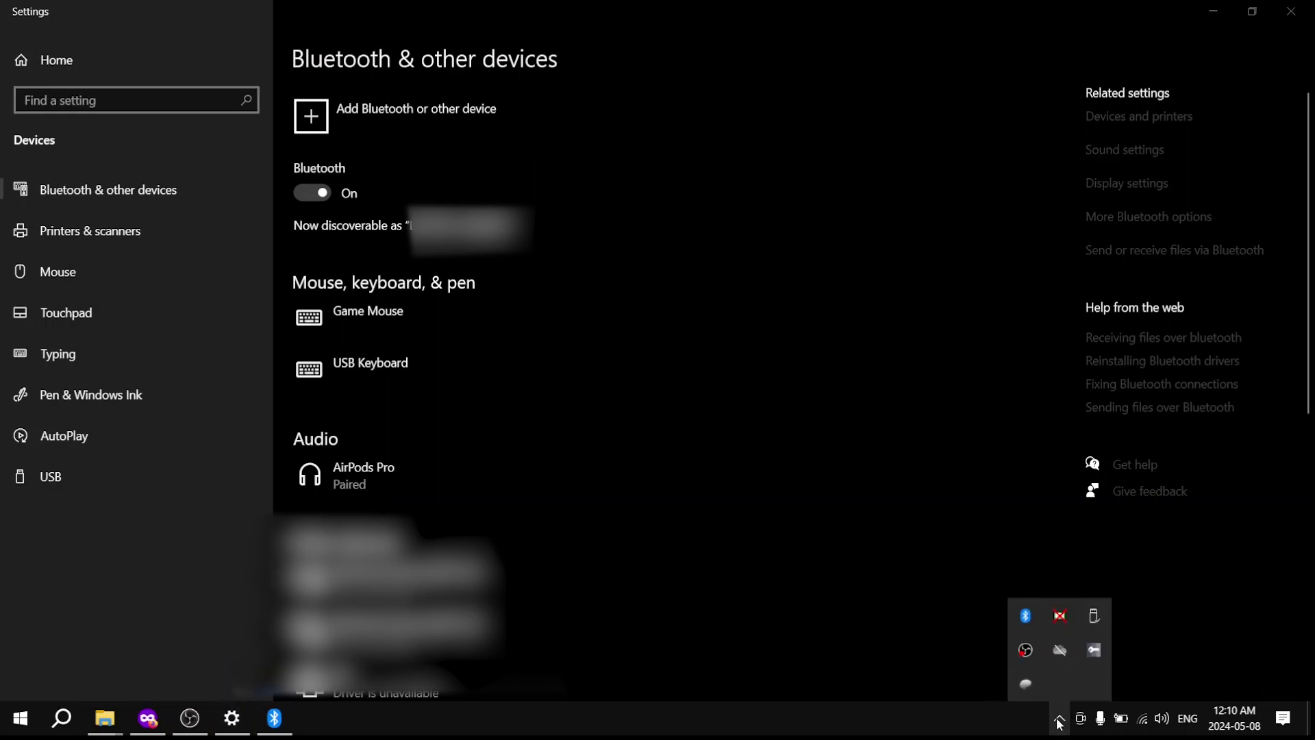
Open ThinkGear Connector preferences showing COM4, then relaunch OpenViBE Acquisition Server 64bit.
{"action": "left_click", "coordinate": [1027, 684]}
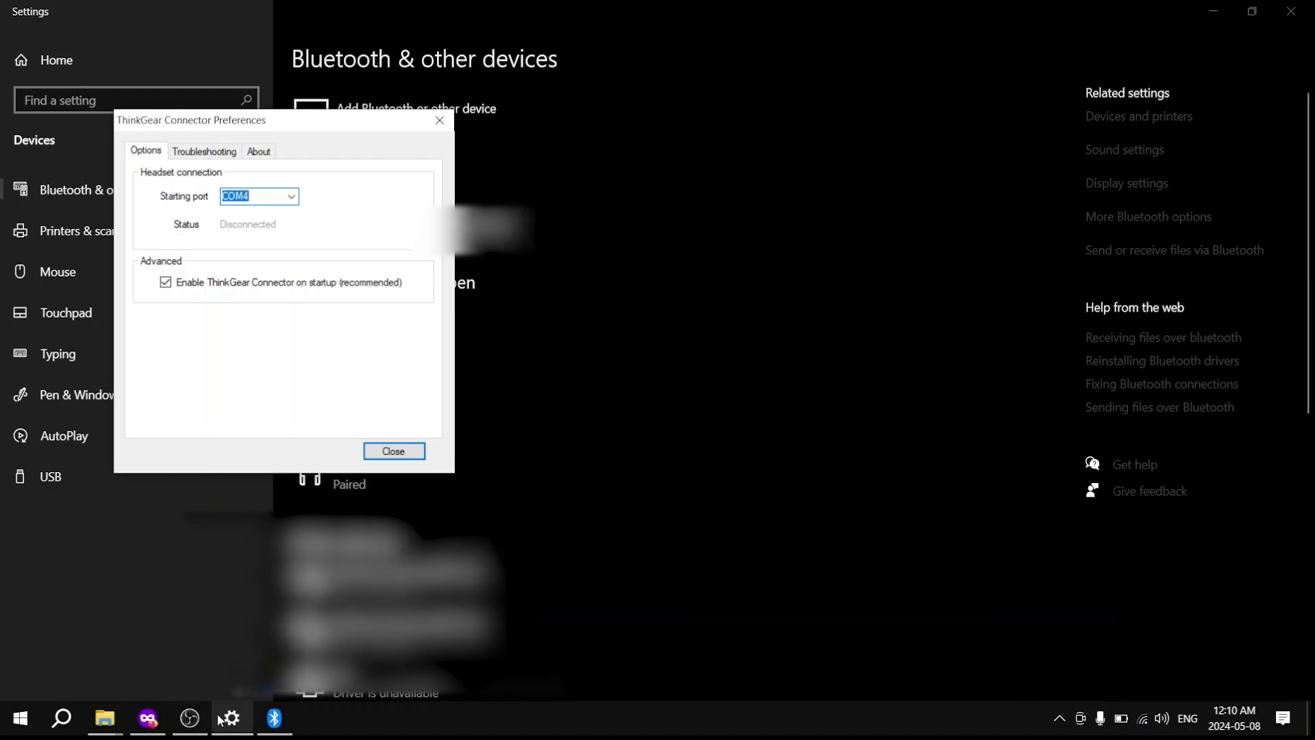
{"action": "left_click", "coordinate": [20, 718]}
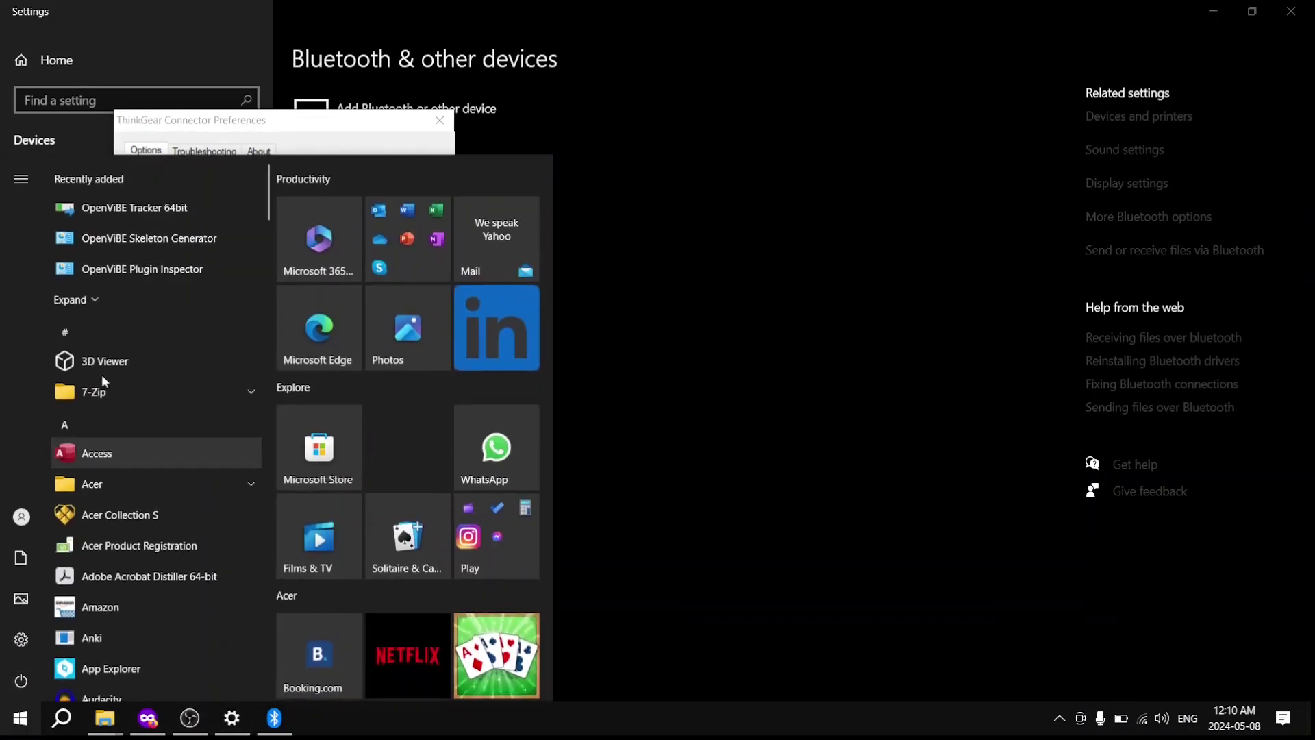
{"action": "left_click", "coordinate": [127, 308]}
{"action": "left_click", "coordinate": [164, 355]}
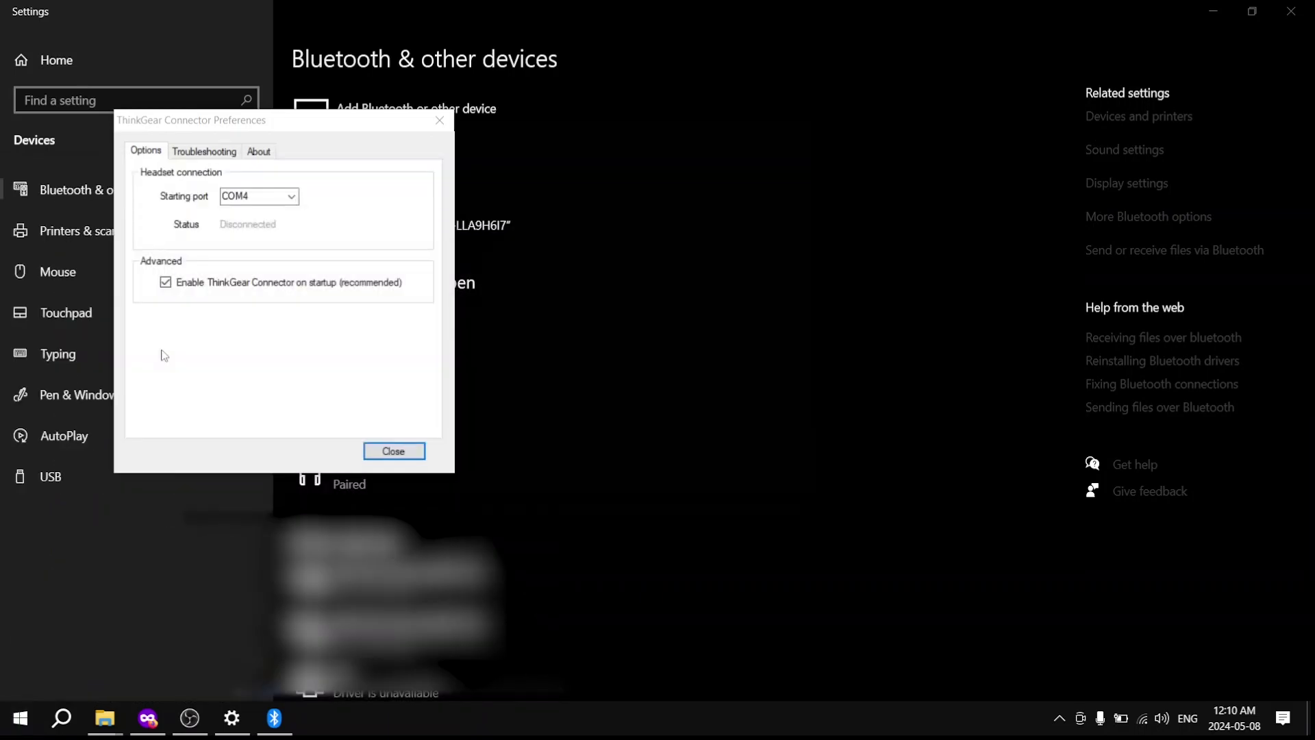
Select the NeuroSky MindSet driver and apply COM4 as its device port.
{"action": "left_click", "coordinate": [440, 121]}
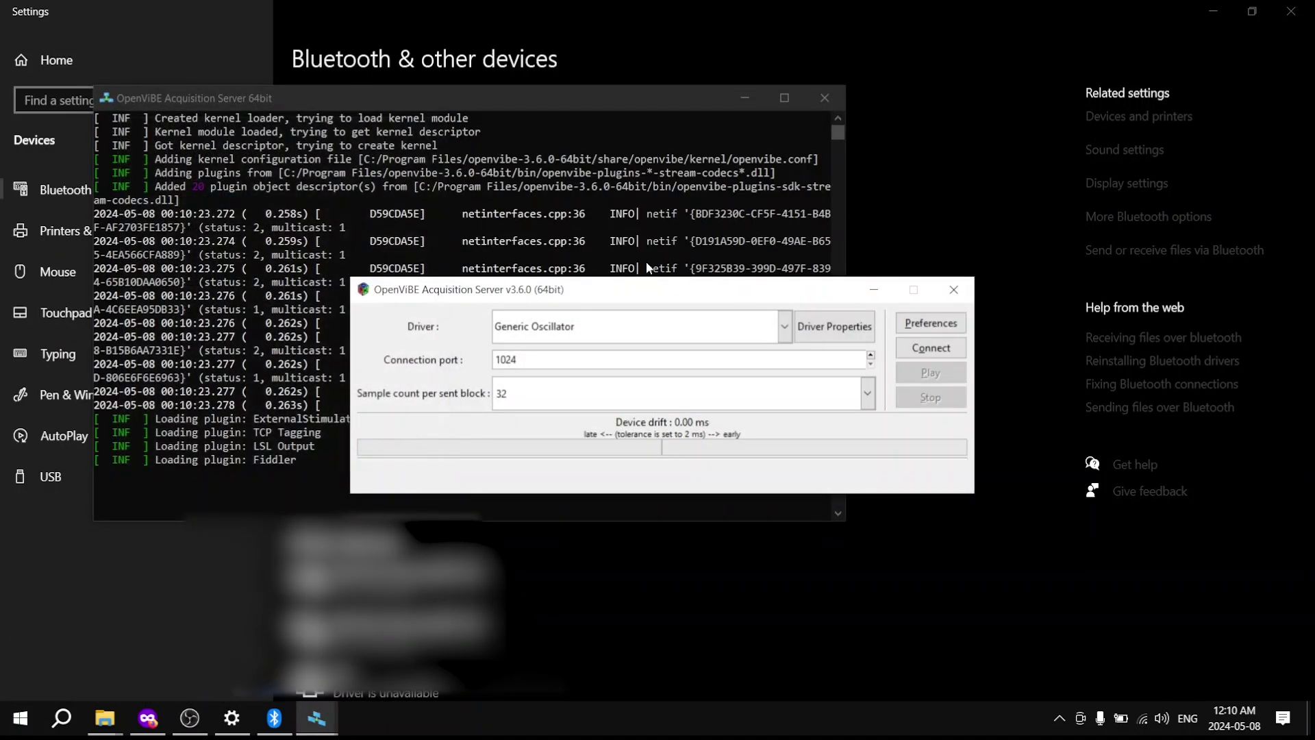
{"action": "left_click", "coordinate": [789, 328]}
{"action": "scroll", "coordinate": [656, 646], "scroll_direction": "down", "scroll_amount": 3}
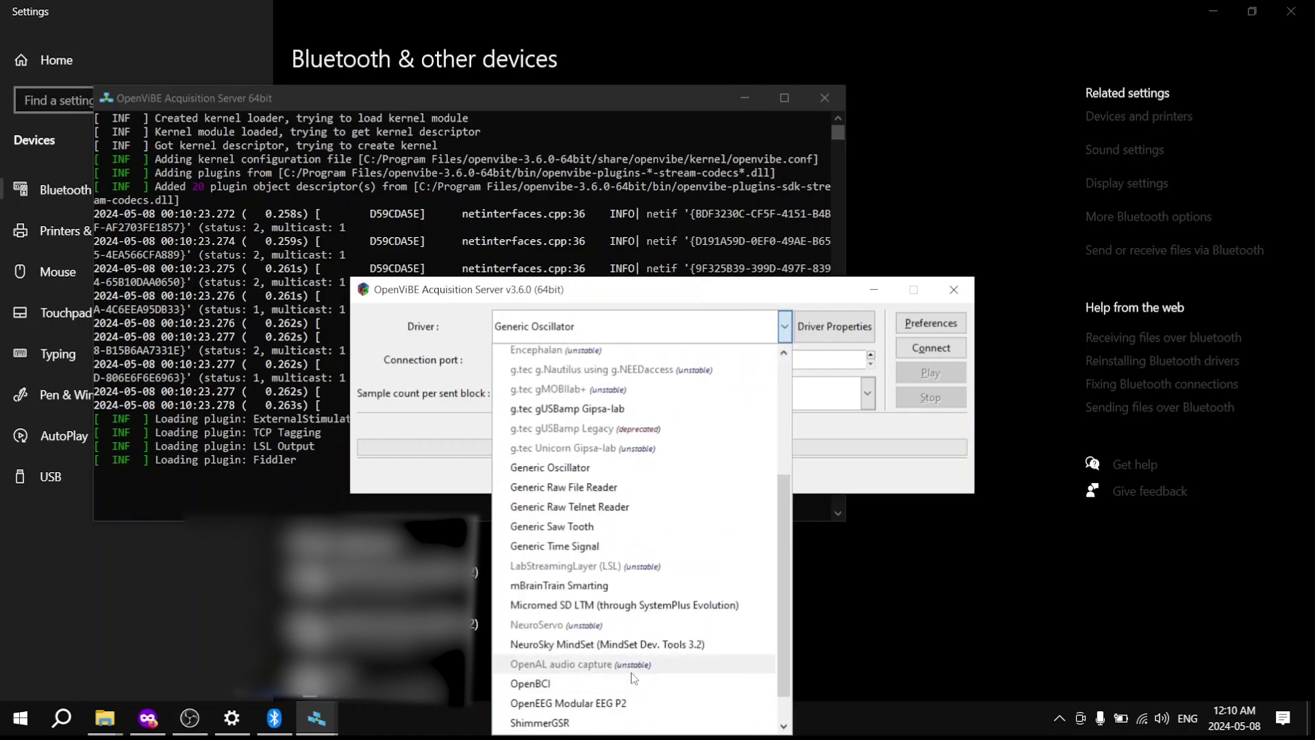
{"action": "left_click", "coordinate": [656, 645]}
{"action": "left_click", "coordinate": [817, 334]}
{"action": "left_click", "coordinate": [525, 199]}
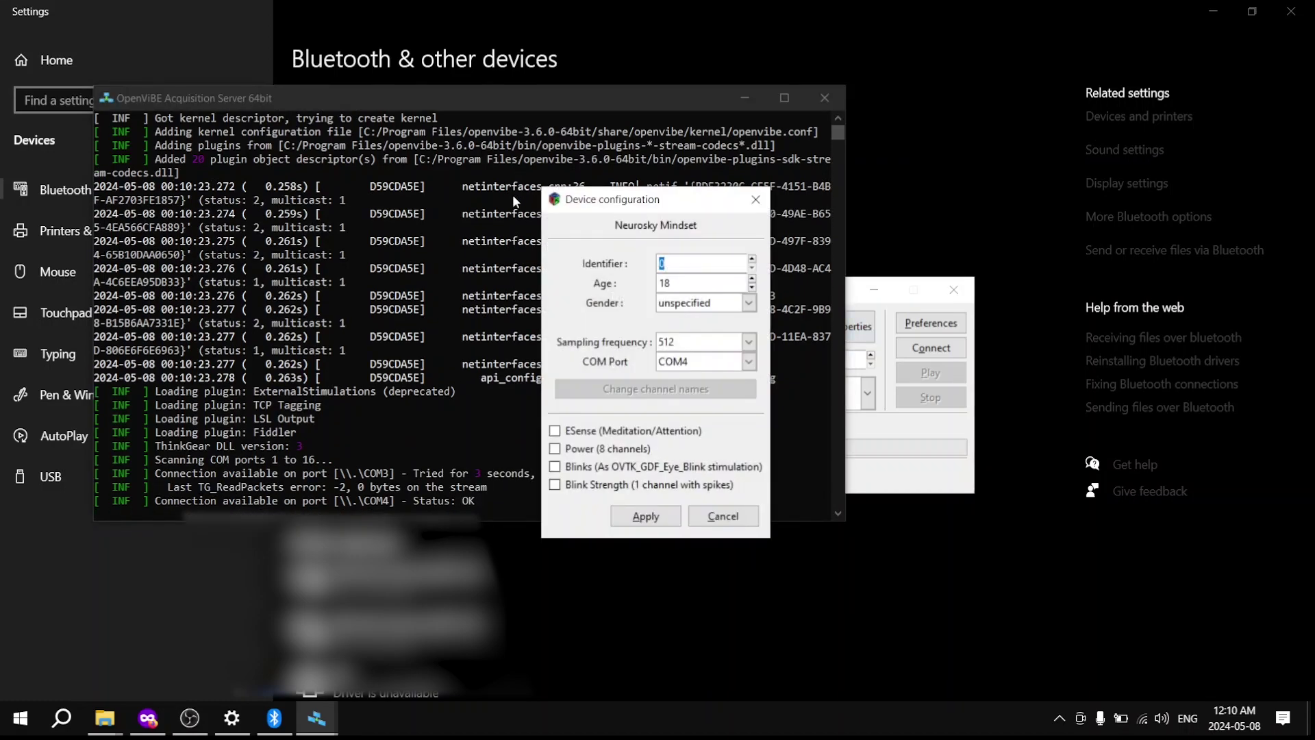
{"action": "left_click", "coordinate": [630, 510]}
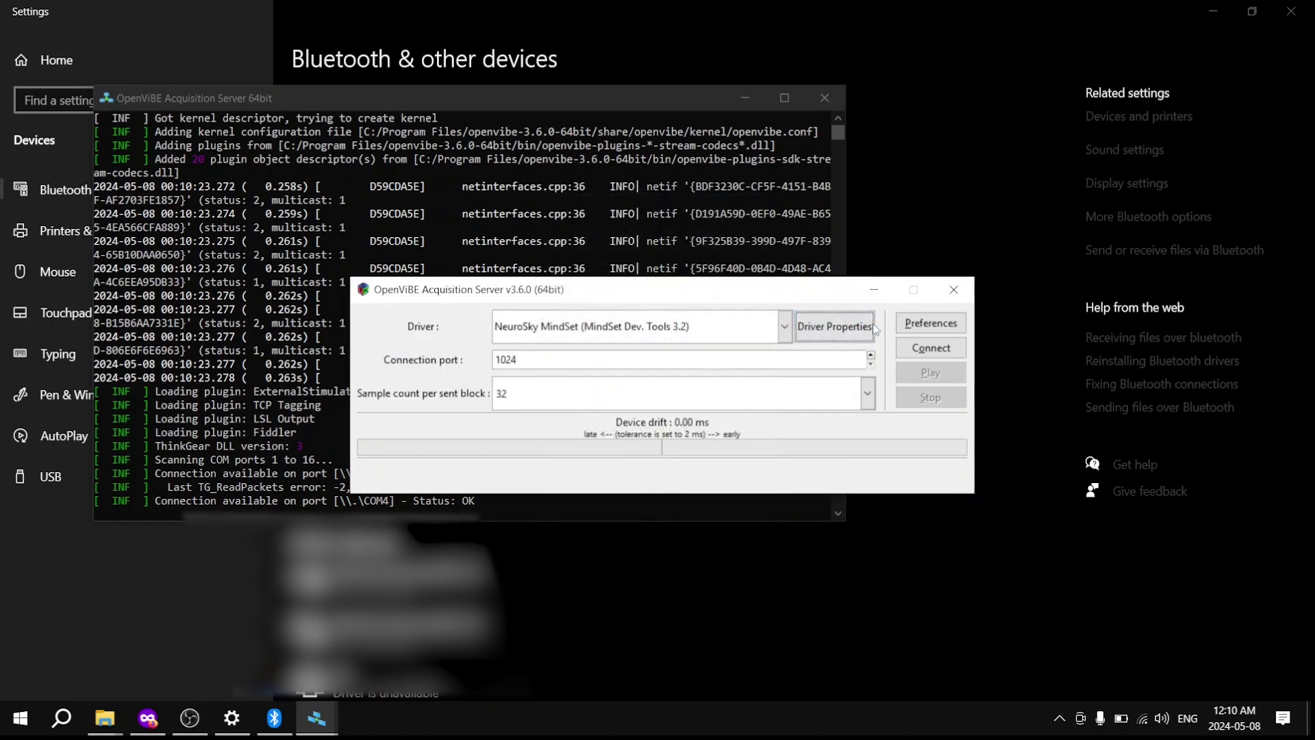
Accept the global preferences, start acquisition from the headset, and check the server log.
{"action": "left_click", "coordinate": [918, 329]}
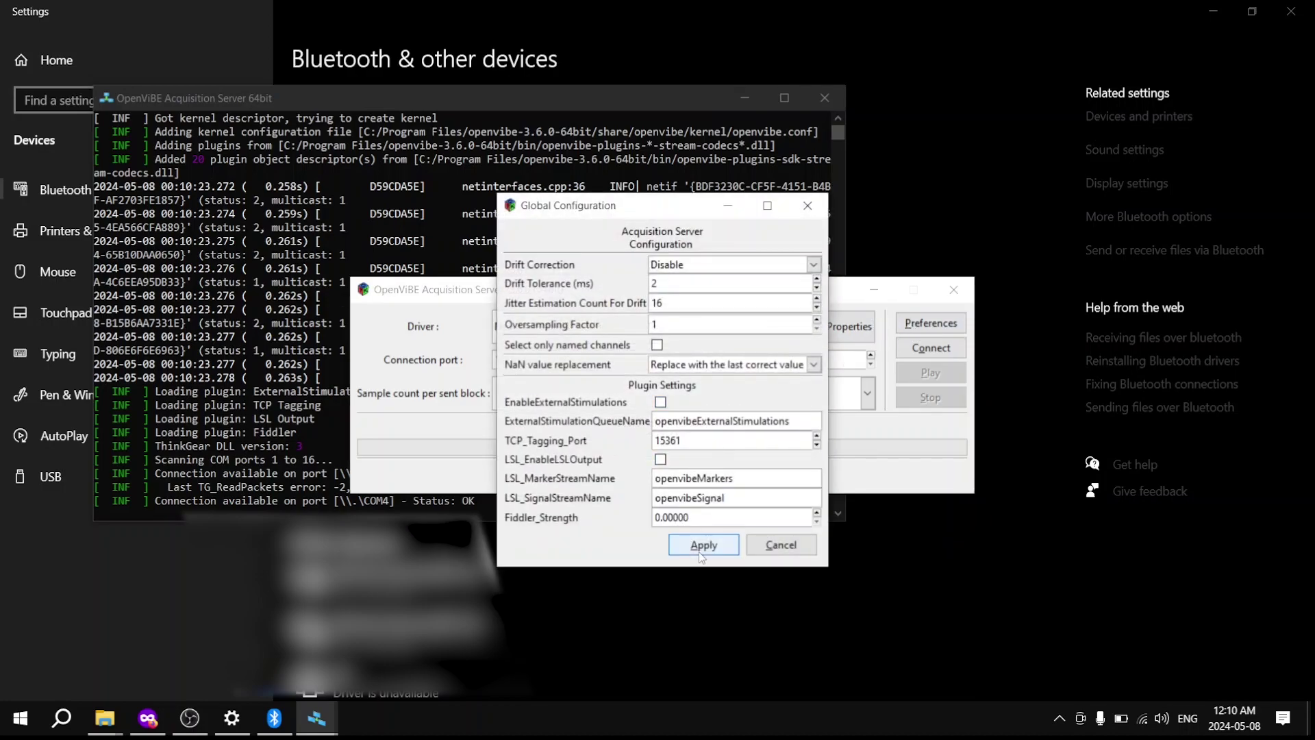
{"action": "left_click", "coordinate": [698, 545]}
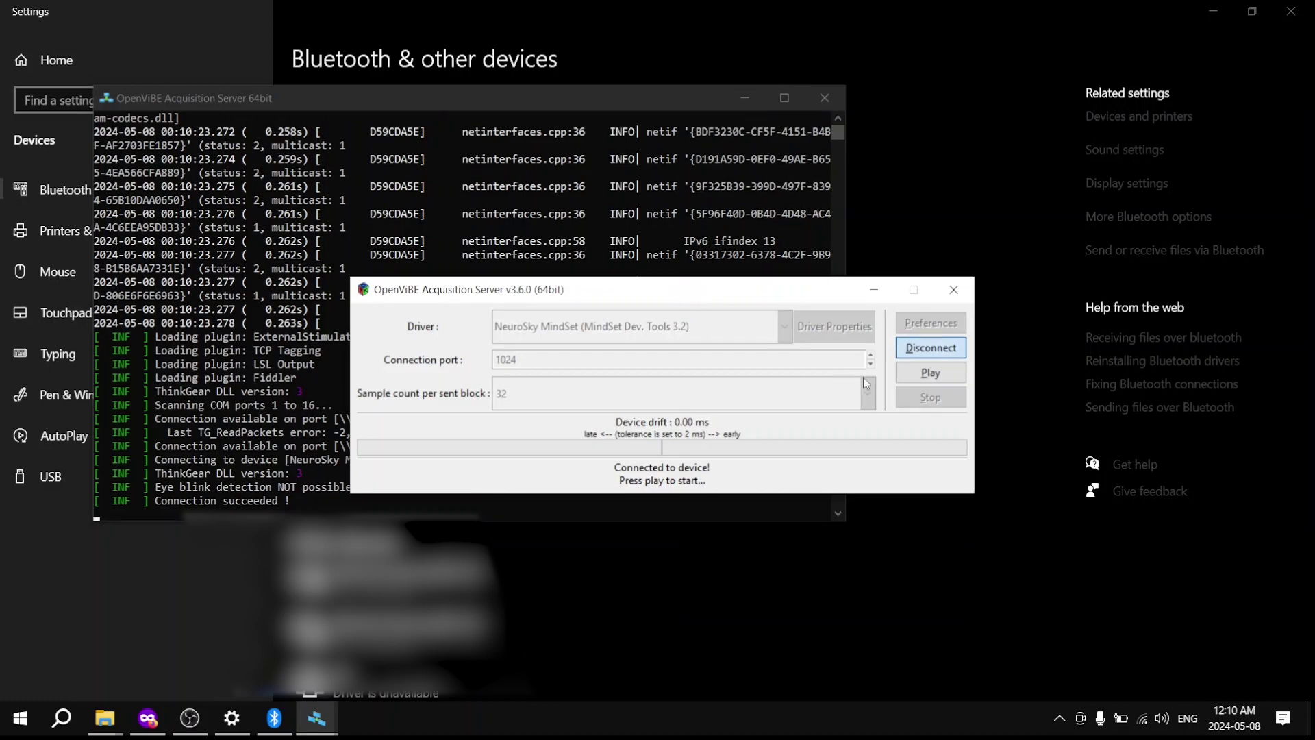
{"action": "left_click", "coordinate": [921, 380]}
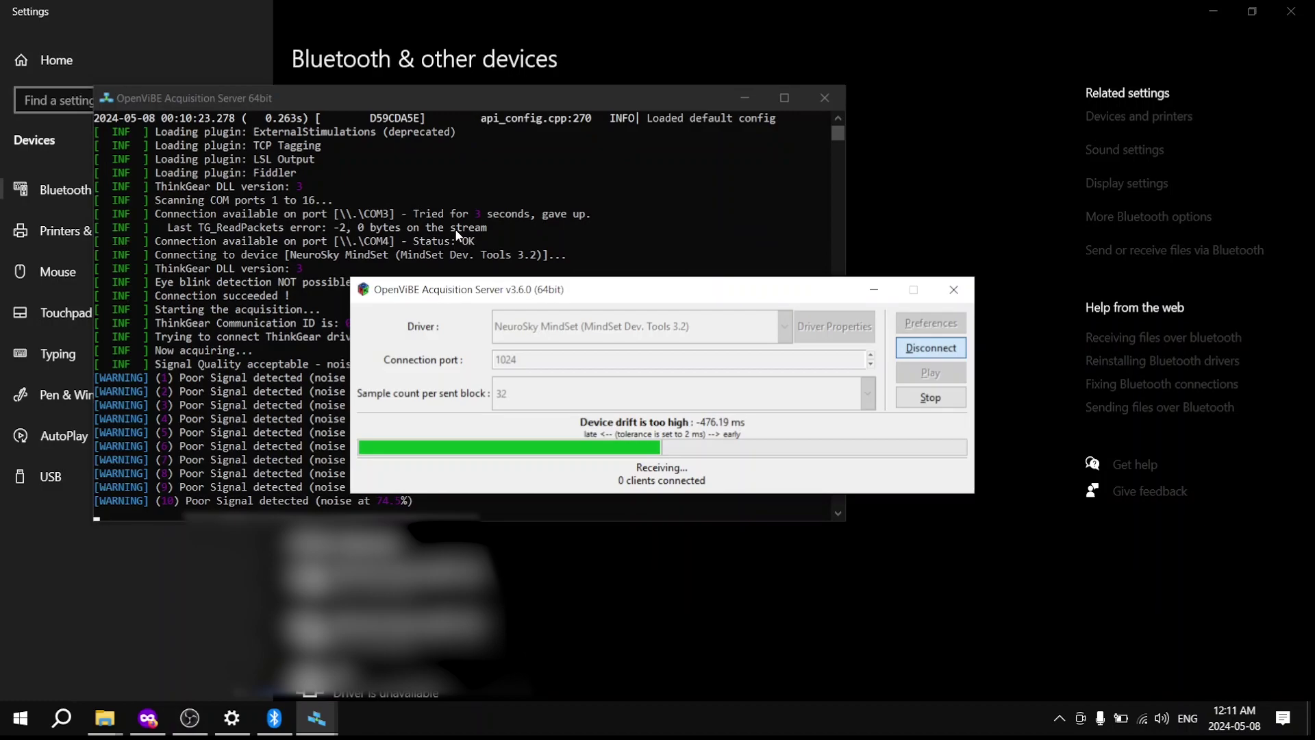
{"action": "left_click", "coordinate": [435, 191]}
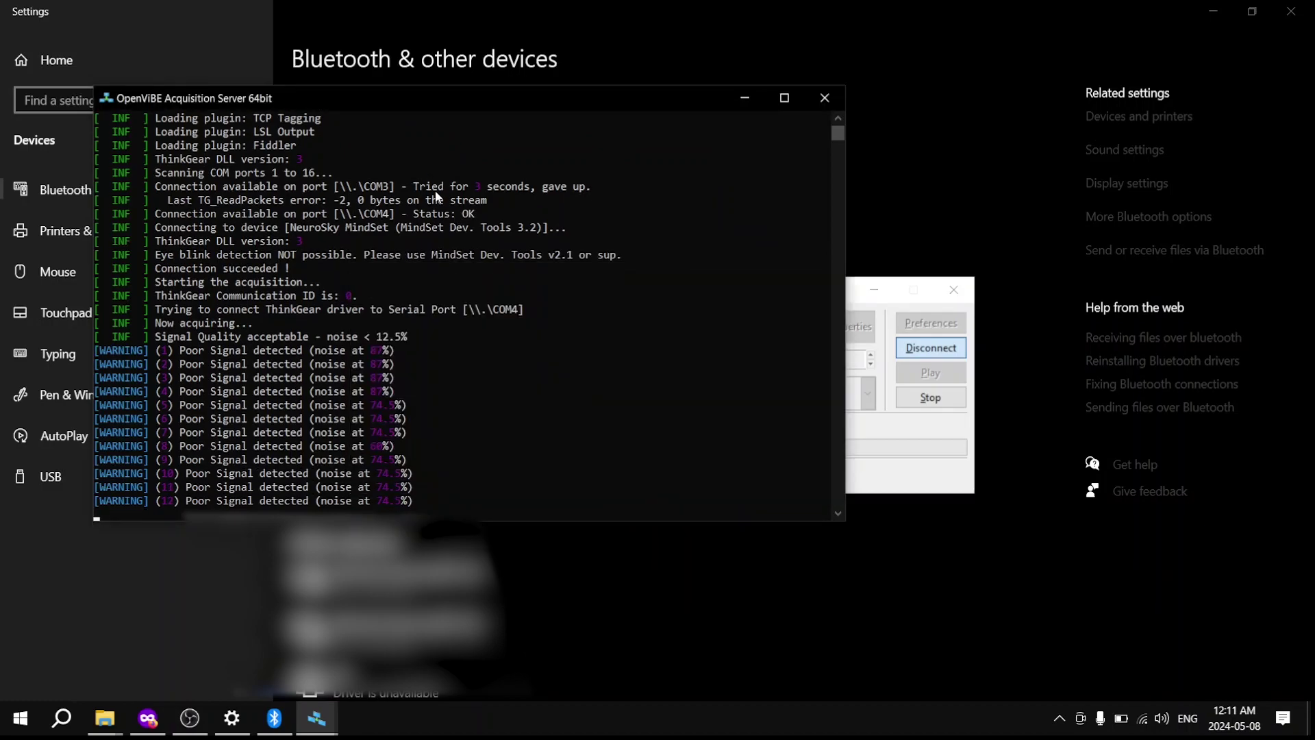
Launch OpenViBE Designer 64bit maximized and save the empty scenario as mindwave1.xml.
{"action": "left_click", "coordinate": [20, 718]}
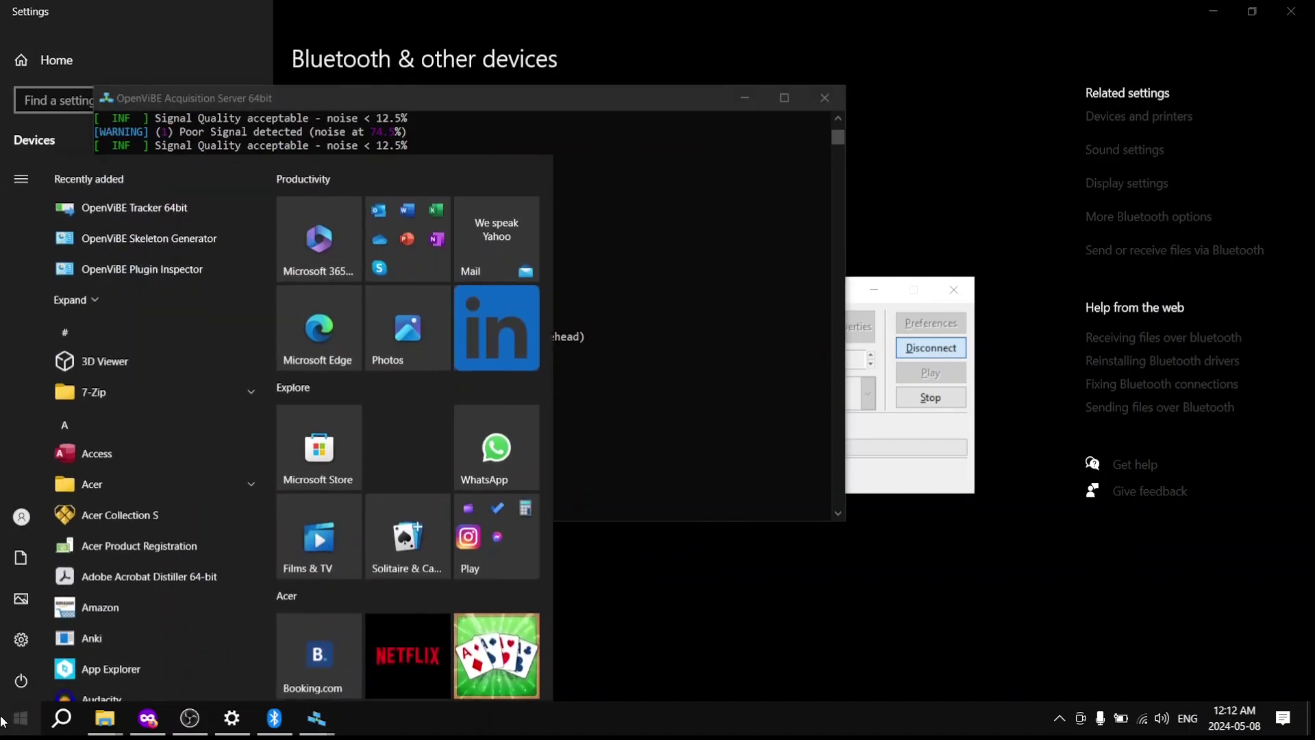
{"action": "left_click", "coordinate": [125, 297]}
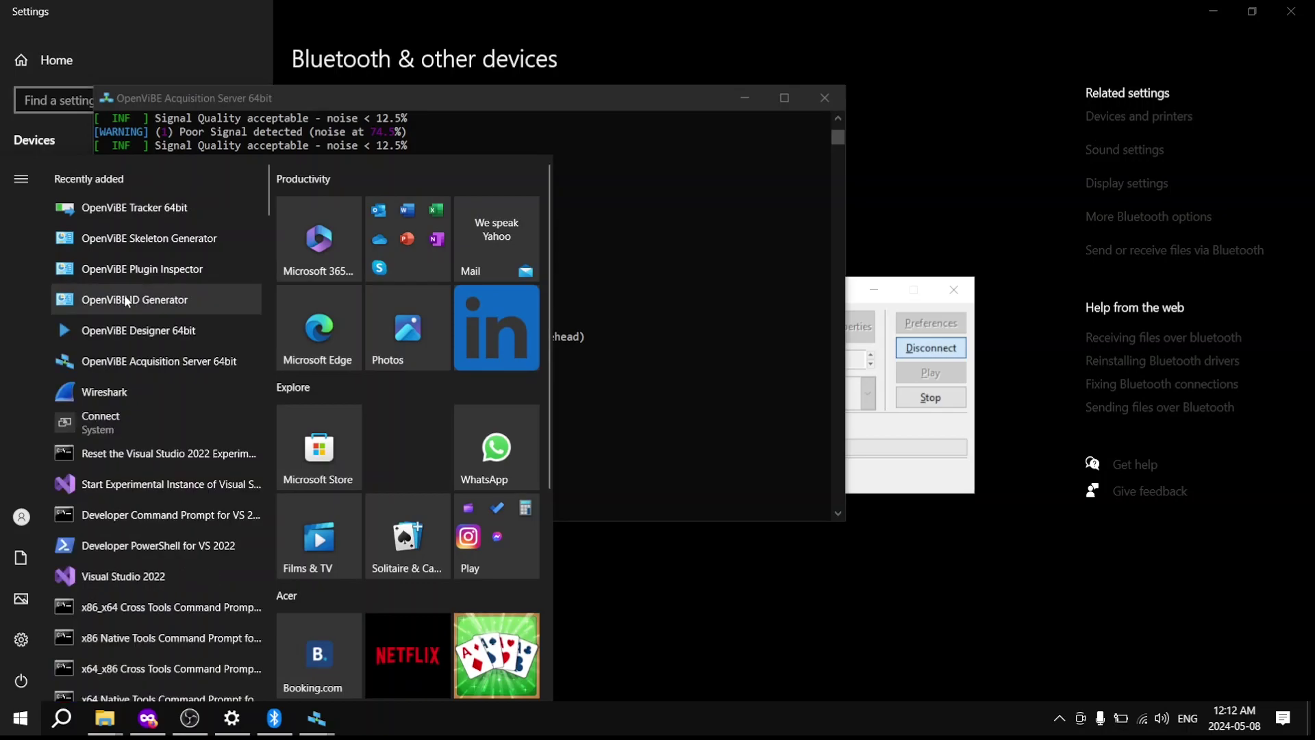
{"action": "left_click", "coordinate": [133, 334]}
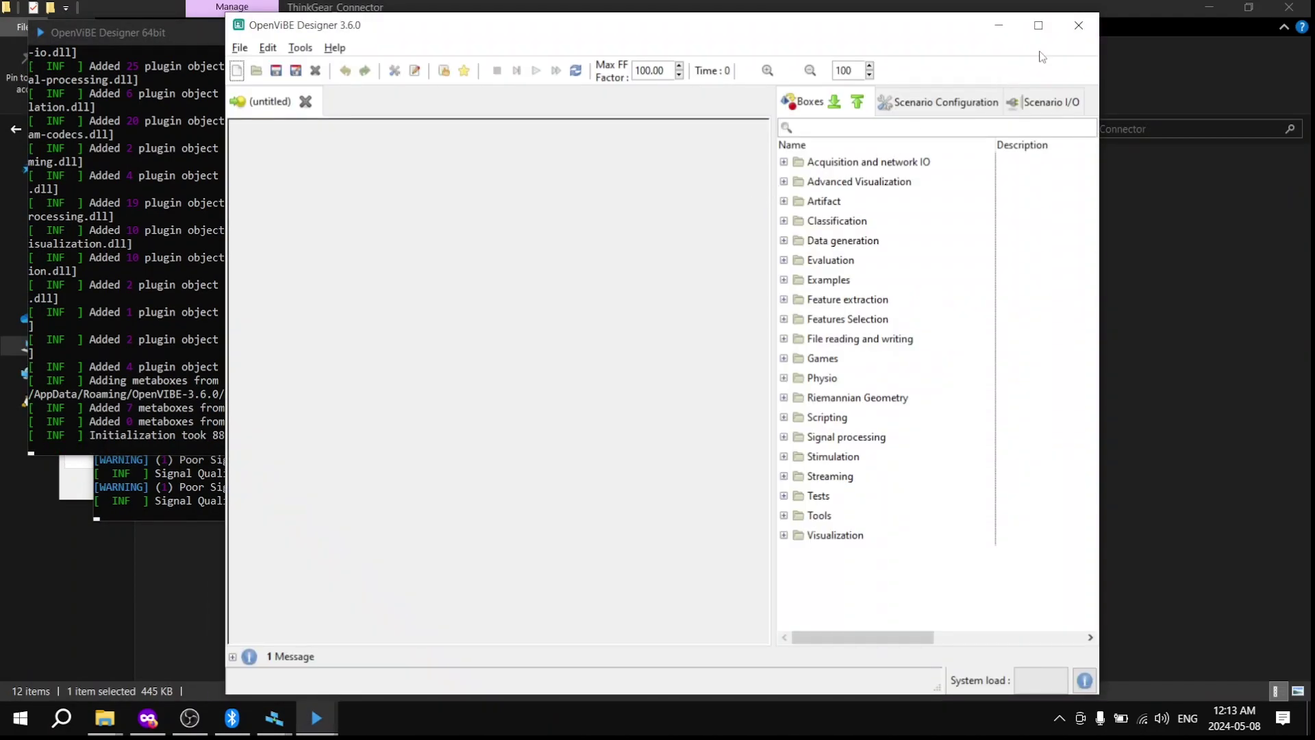
{"action": "left_click", "coordinate": [1038, 26]}
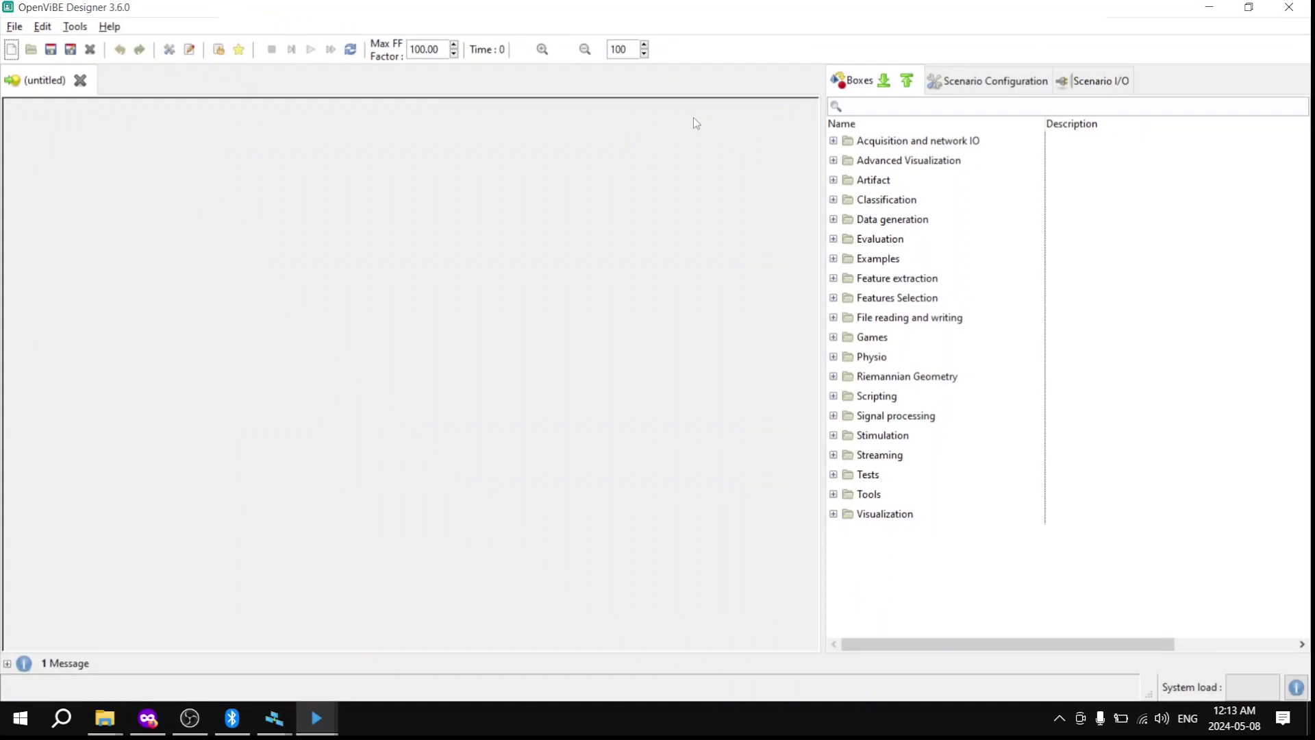
{"action": "key", "text": "ctrl+s"}
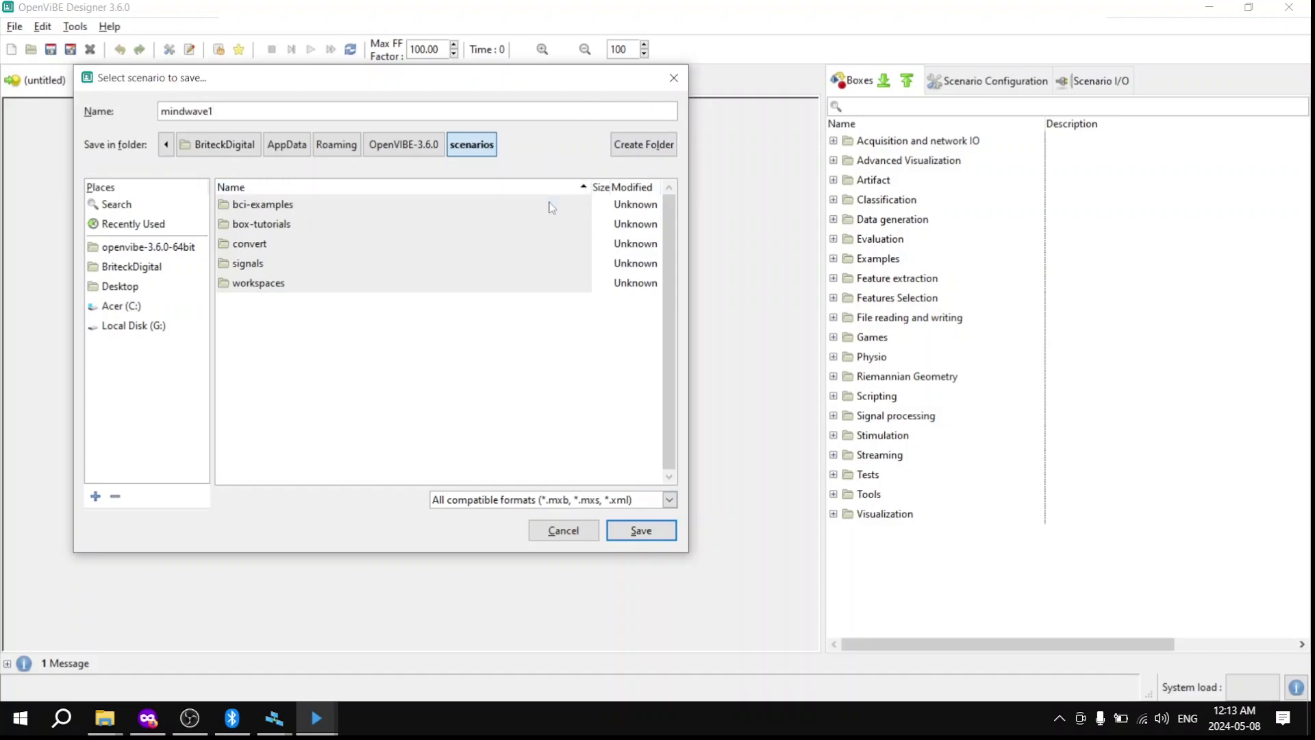
{"action": "left_click", "coordinate": [647, 538]}
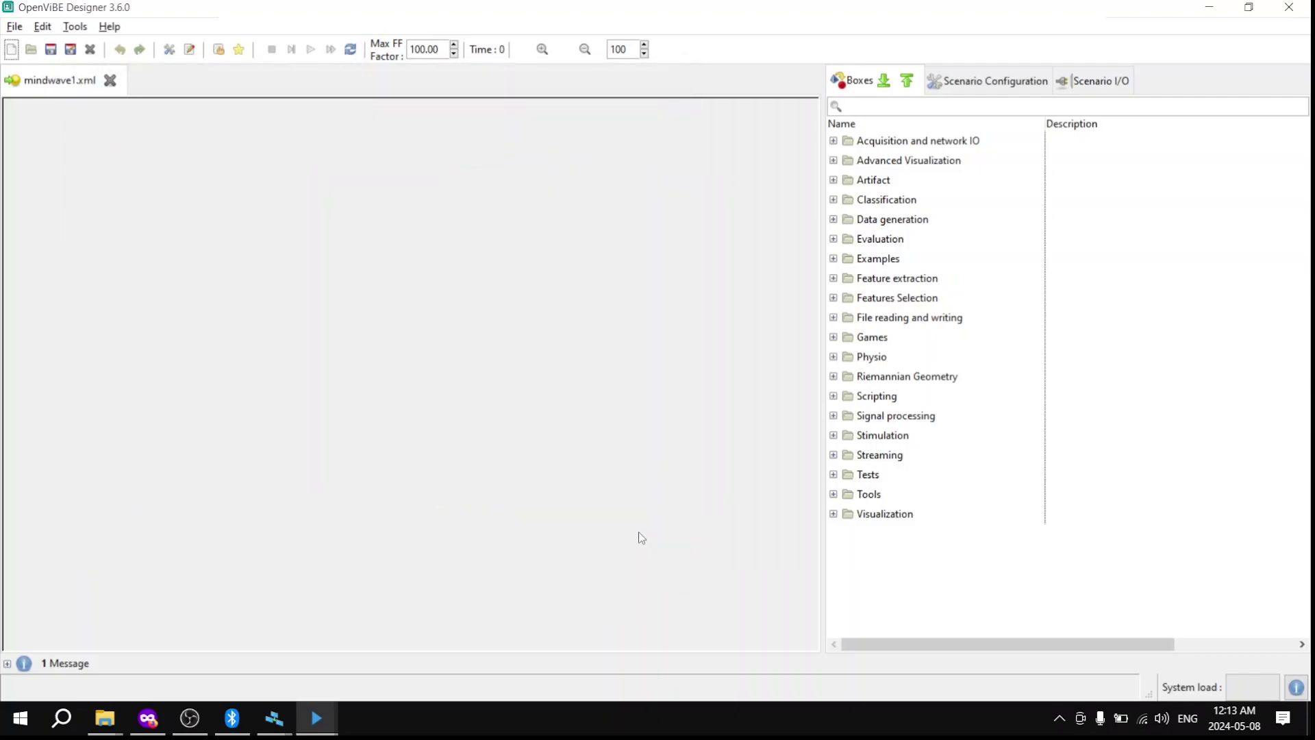
Place an Acquisition client box above a Signal display box and link the signal output to the display.
{"action": "left_click", "coordinate": [833, 141]}
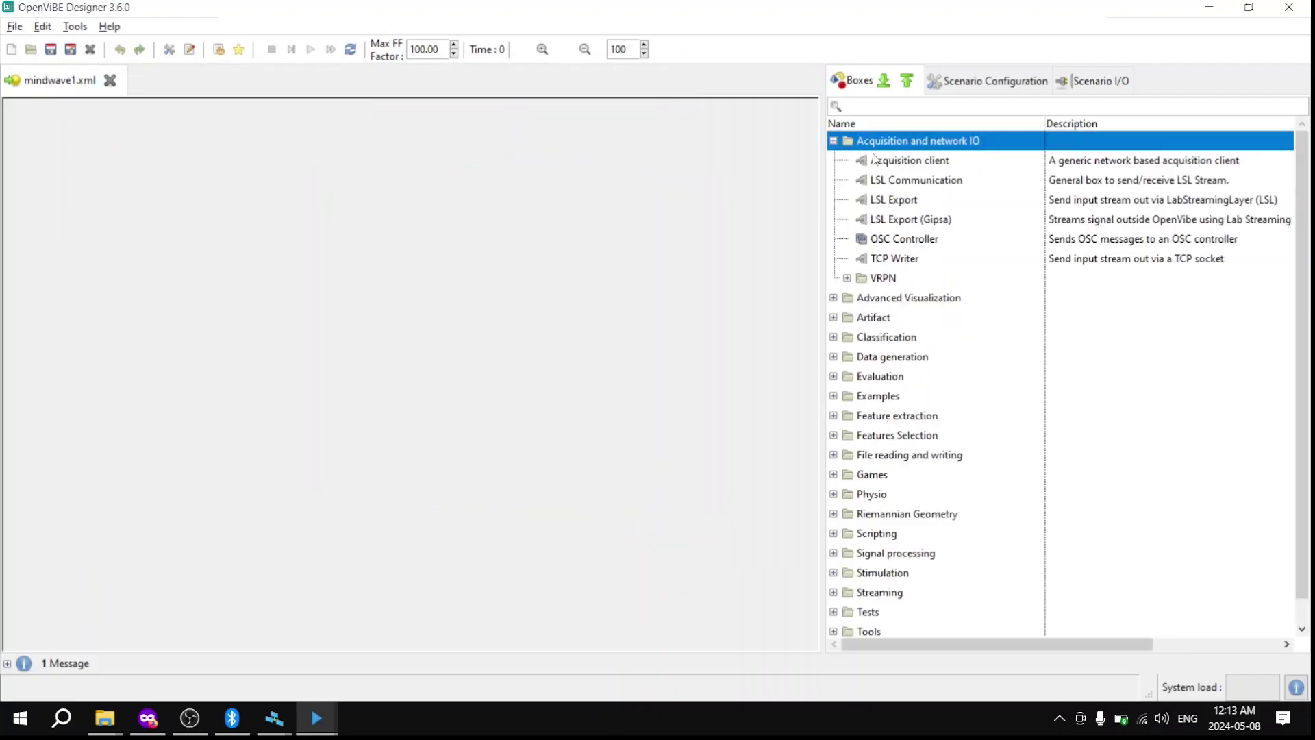
{"action": "left_click_drag", "start_coordinate": [893, 161], "coordinate": [206, 163]}
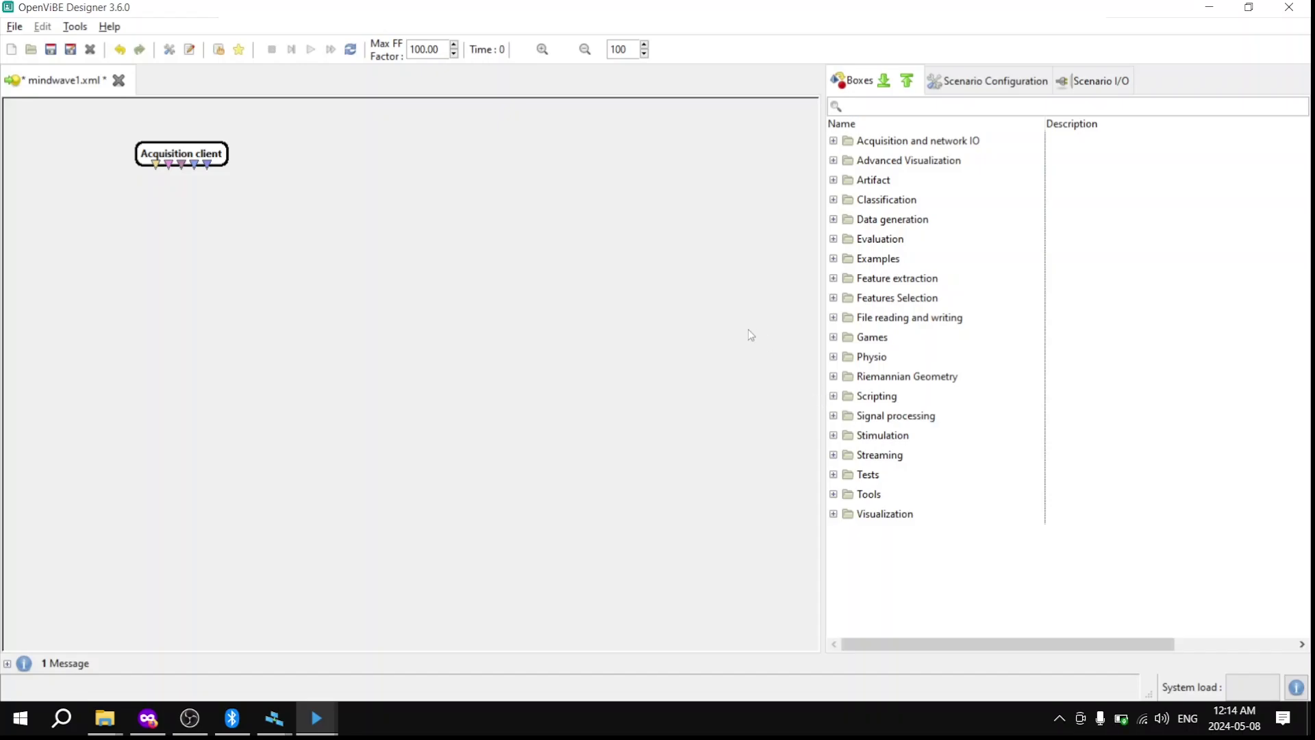
{"action": "left_click", "coordinate": [834, 513]}
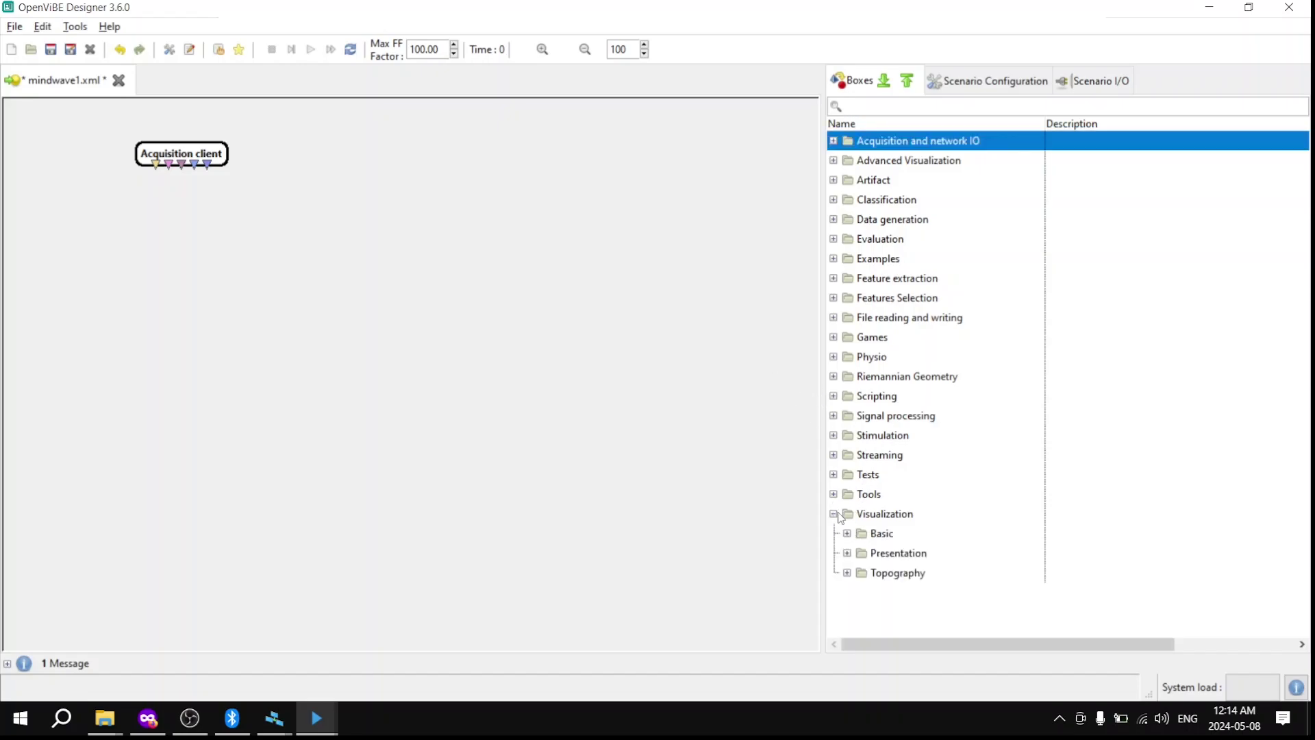
{"action": "left_click", "coordinate": [847, 533]}
{"action": "left_click_drag", "start_coordinate": [911, 592], "coordinate": [184, 245]}
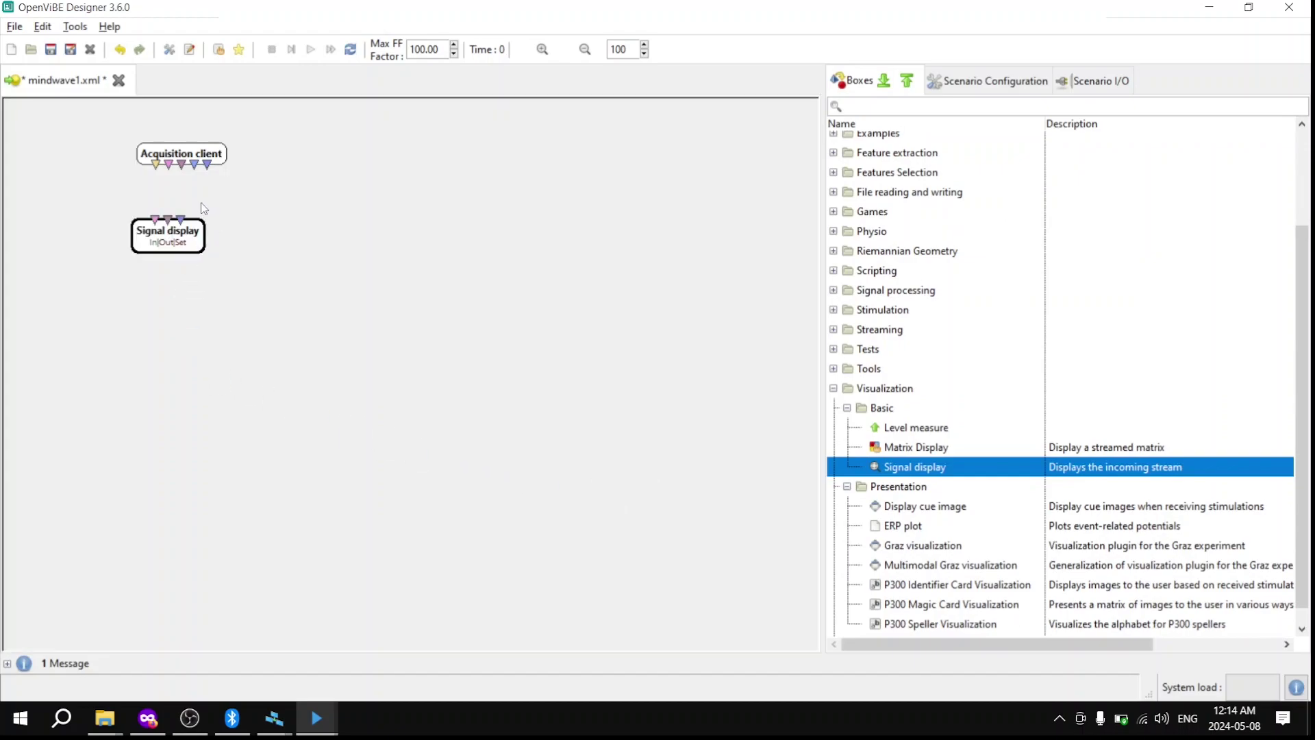
{"action": "left_click_drag", "start_coordinate": [156, 178], "coordinate": [159, 241]}
Save mindwave1.xml, run the scenario, and maximize the live signal display window.
{"action": "left_click", "coordinate": [272, 184]}
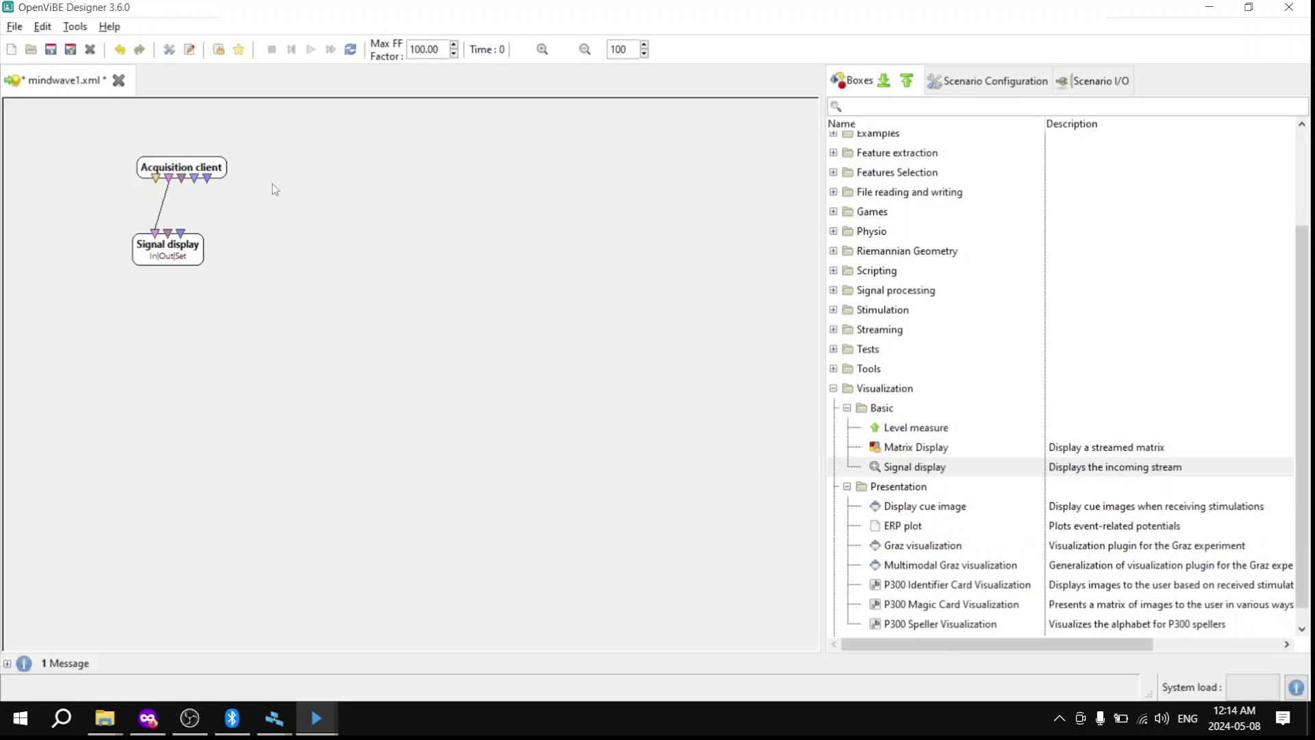
{"action": "key", "text": "ctrl+s"}
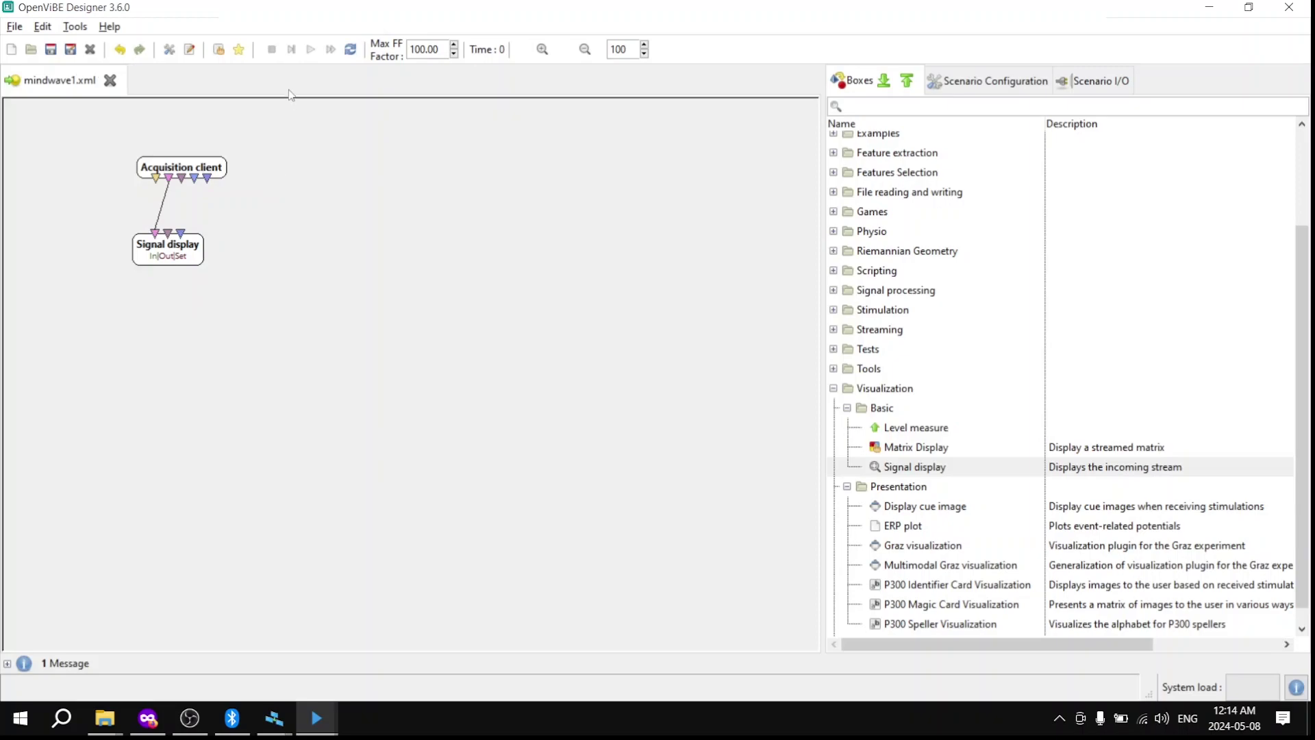
{"action": "left_click", "coordinate": [312, 54]}
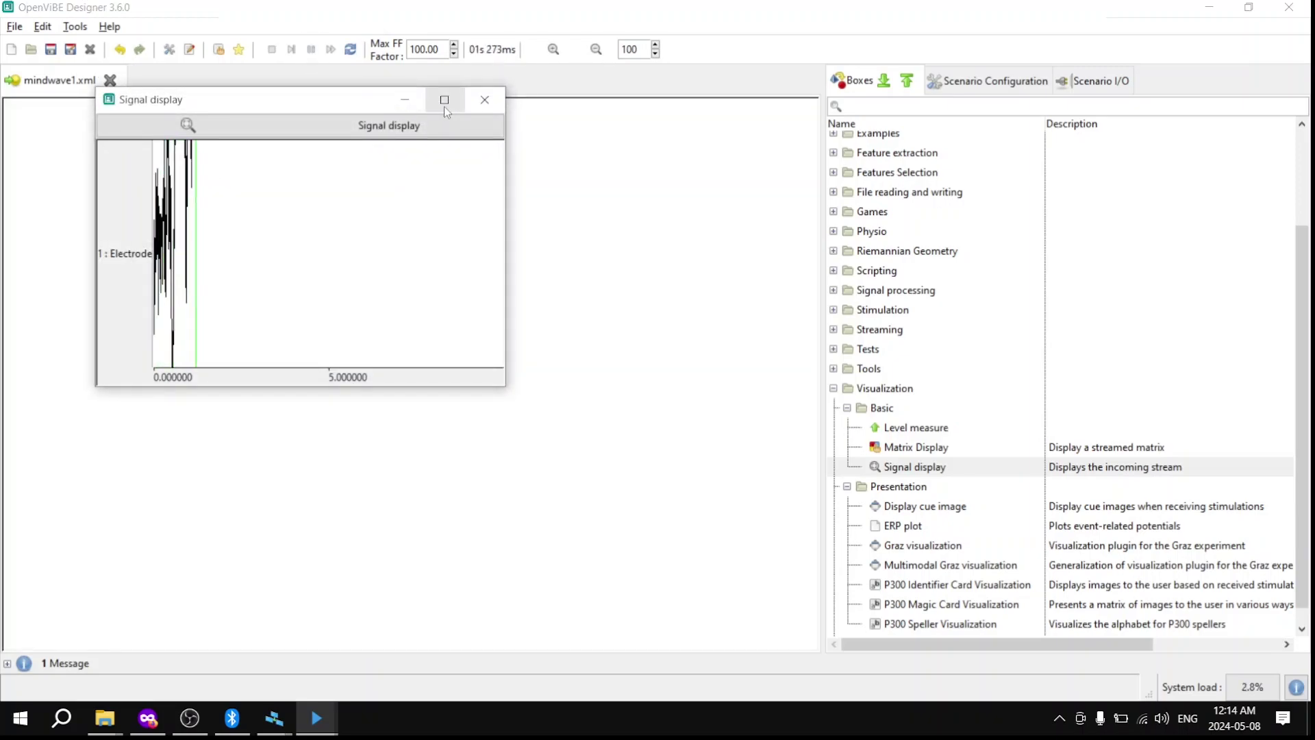
{"action": "left_click", "coordinate": [443, 98]}
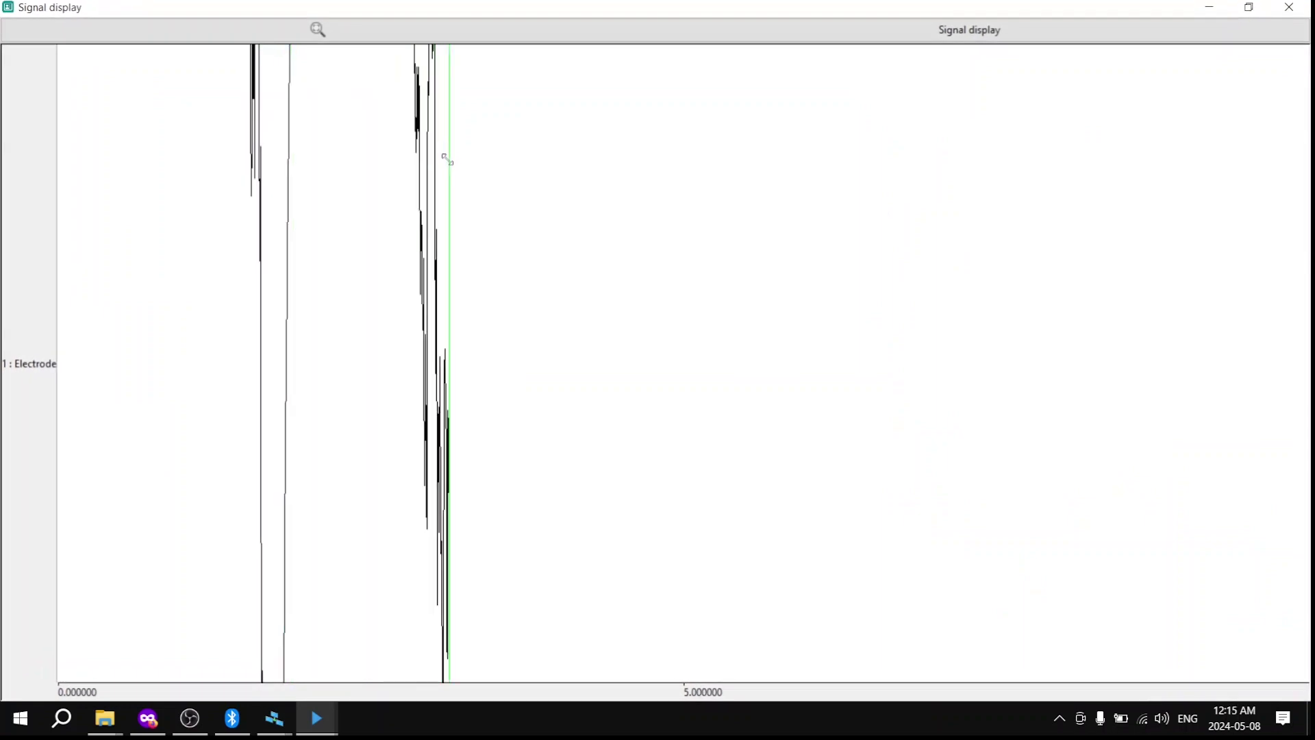